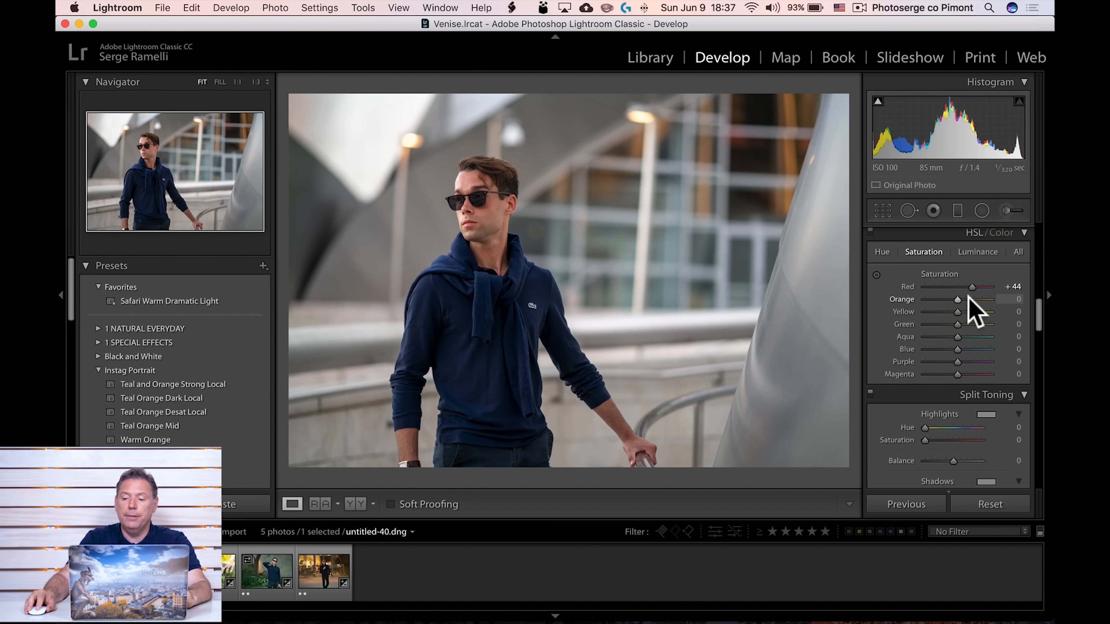
- Set HSL saturation to Orange +36, Yellow +40, Green -52, Aqua -49, Blue -60, Purple -55 and Magenta -56
{"action": "left_click", "coordinate": [969, 299]}
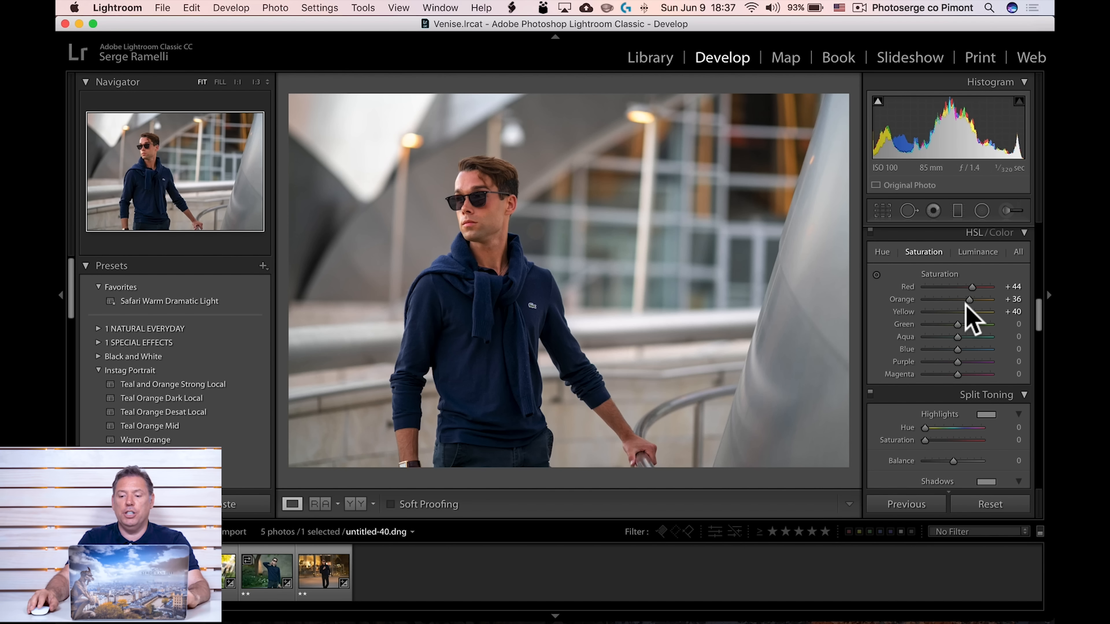
{"action": "left_click", "coordinate": [941, 324]}
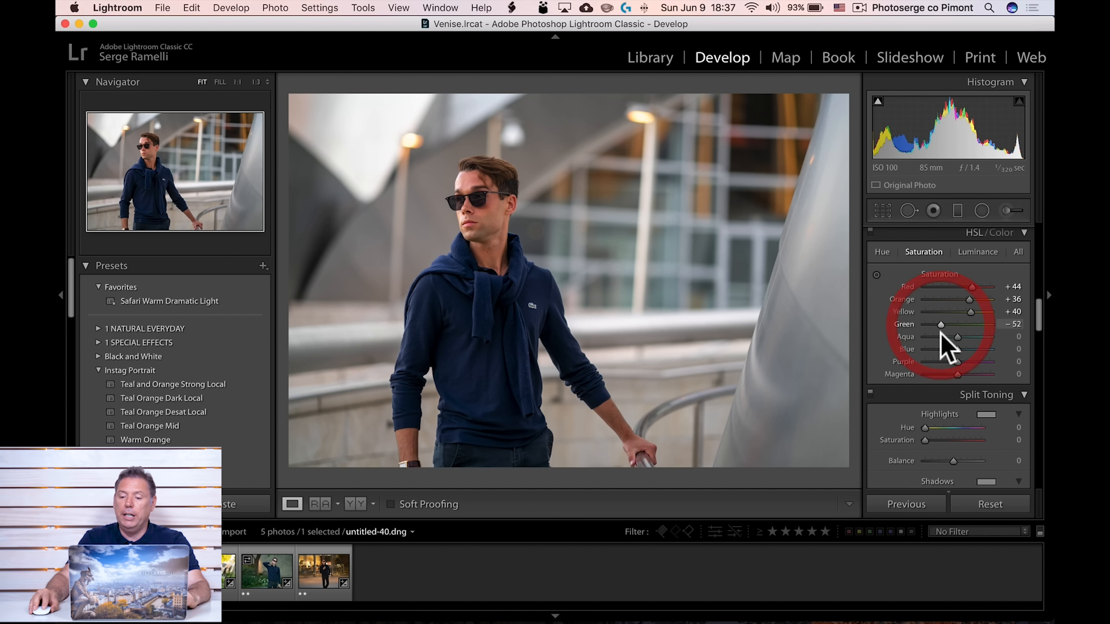
{"action": "left_click", "coordinate": [942, 336]}
{"action": "left_click", "coordinate": [938, 349]}
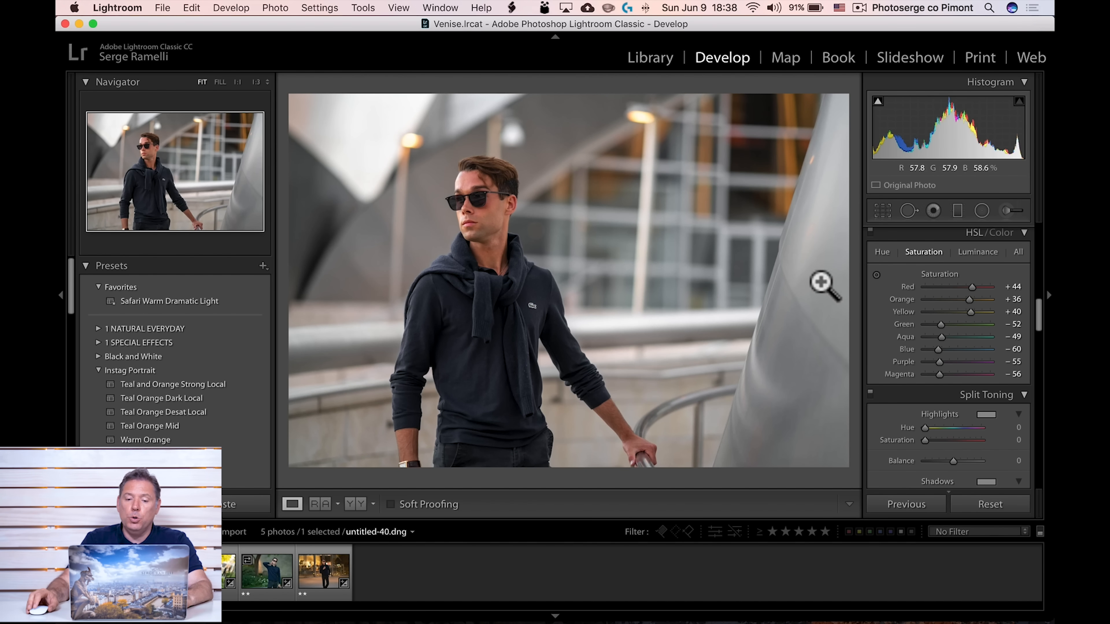
- Split-tone the photo with shadows at hue 177, saturation 17 and highlights at hue 32, saturation 25
{"action": "scroll", "coordinate": [957, 332], "scroll_direction": "down", "scroll_amount": 5}
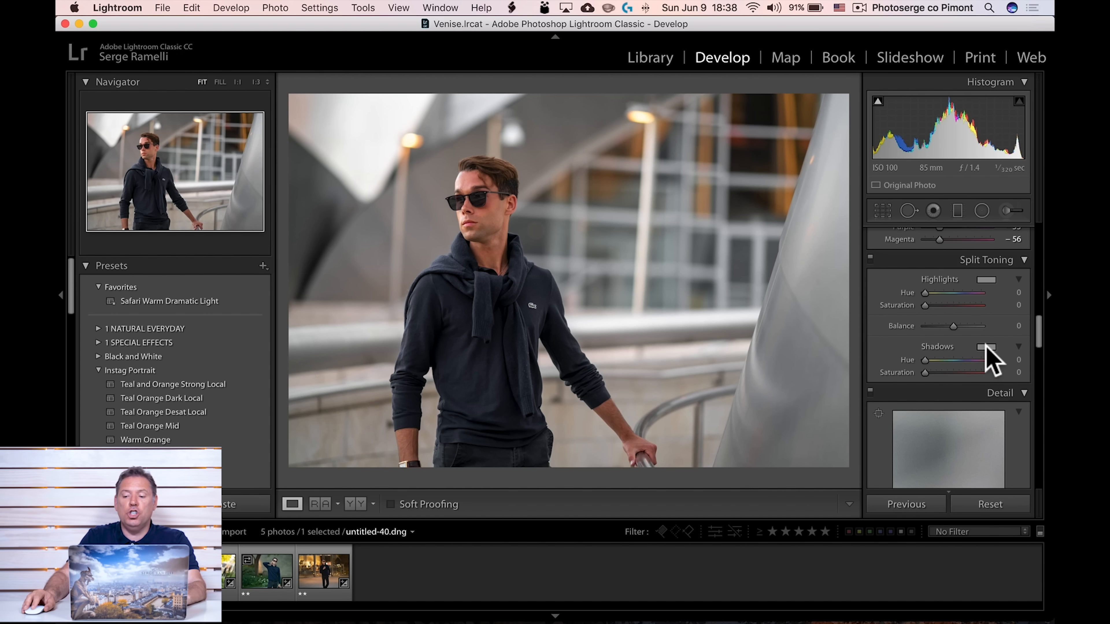
{"action": "left_click", "coordinate": [986, 347]}
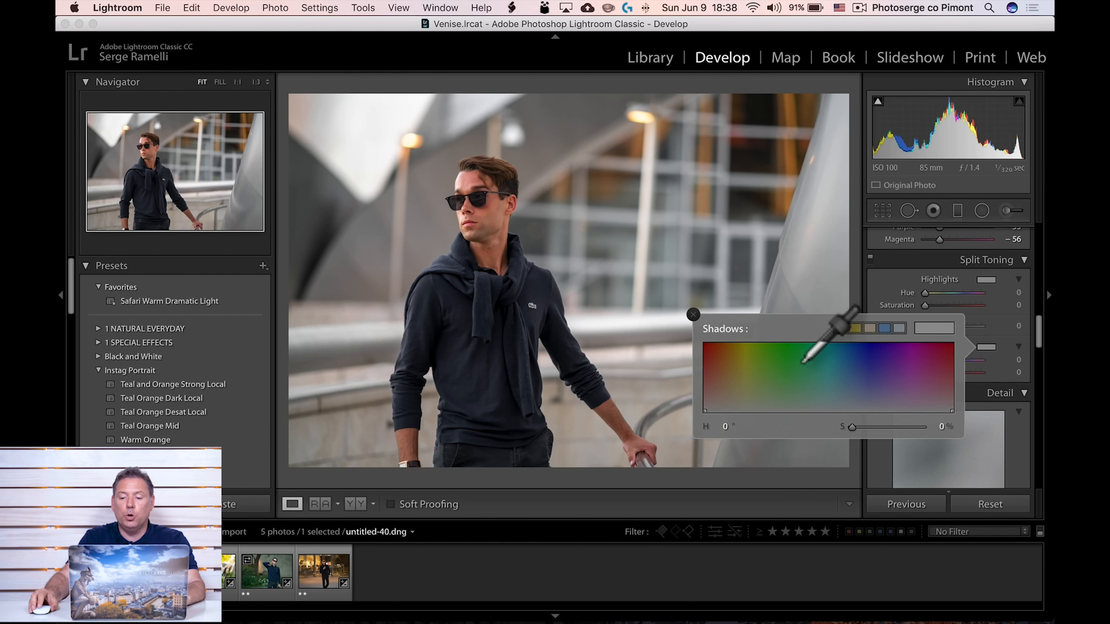
{"action": "left_click", "coordinate": [826, 391]}
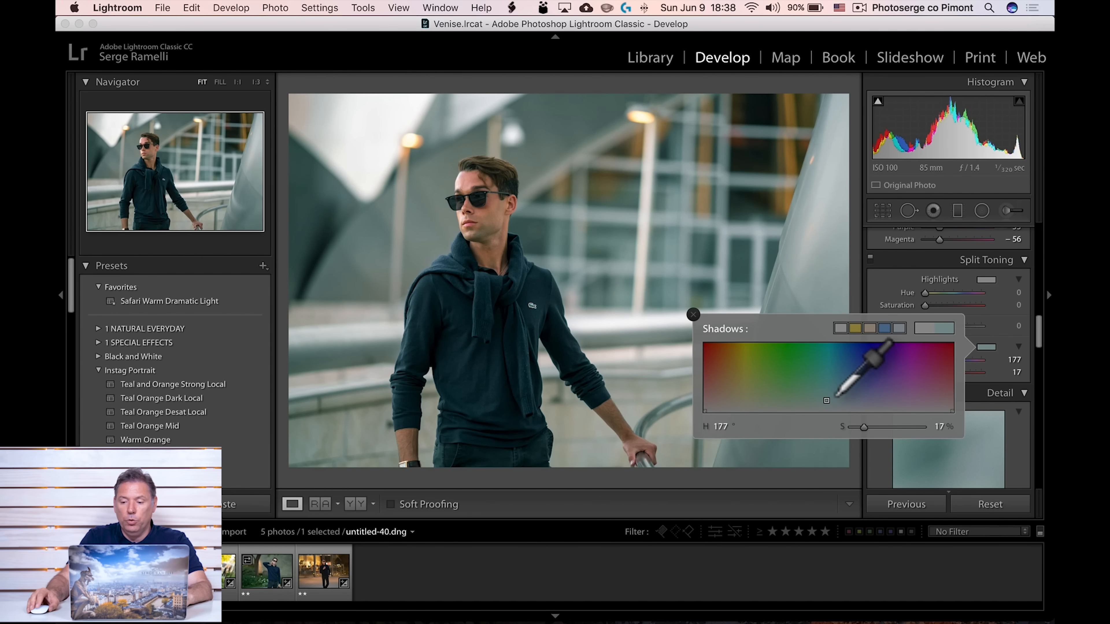
{"action": "left_click", "coordinate": [981, 279]}
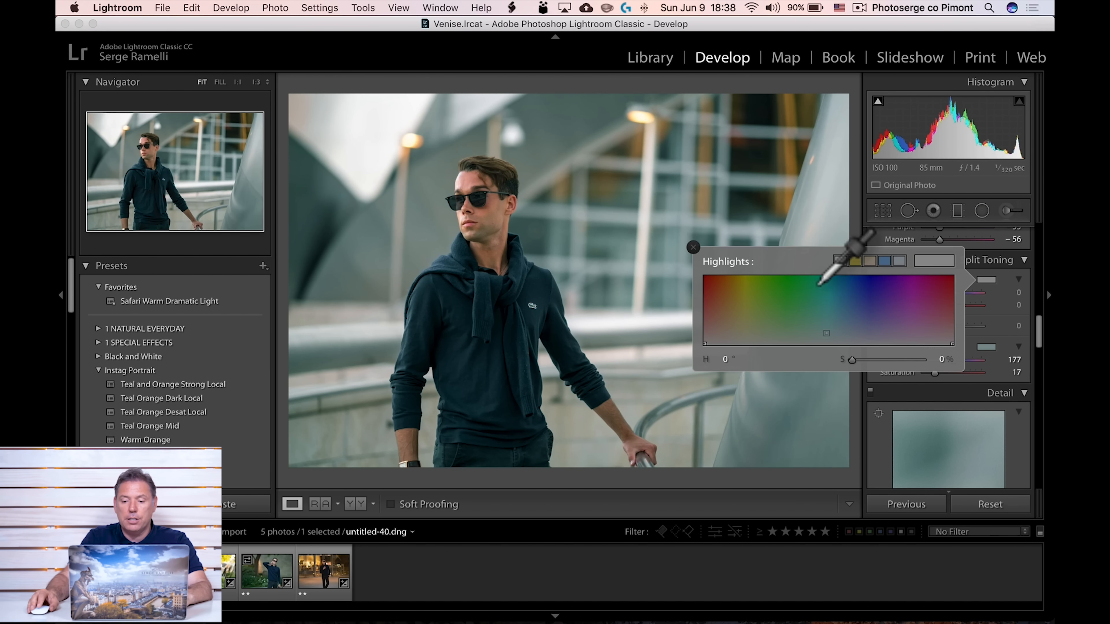
{"action": "left_click", "coordinate": [721, 331]}
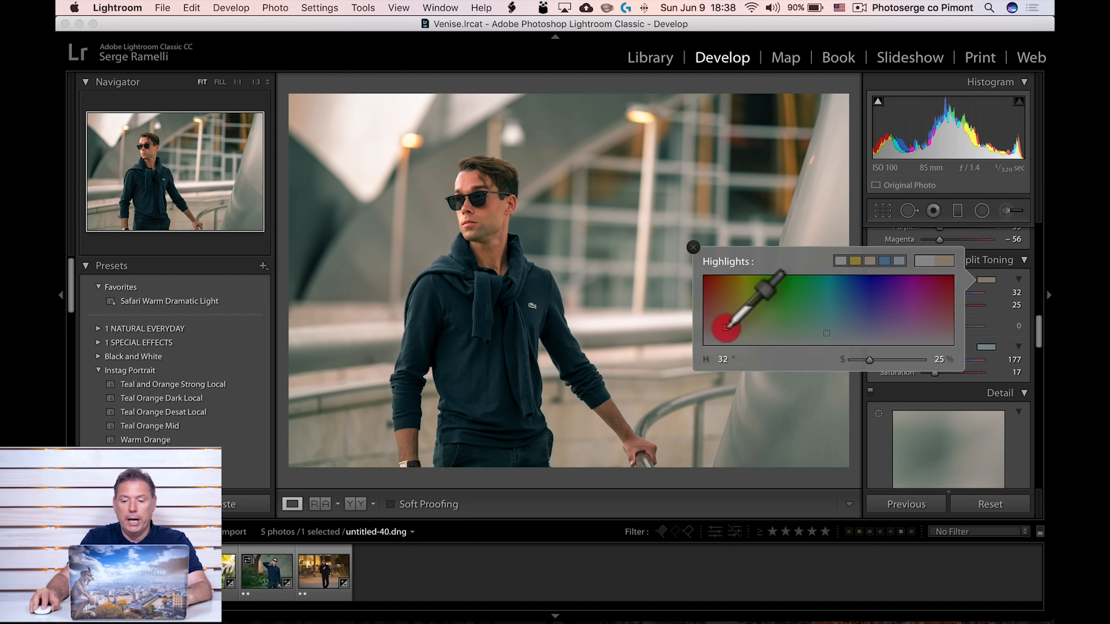
{"action": "left_click", "coordinate": [694, 248]}
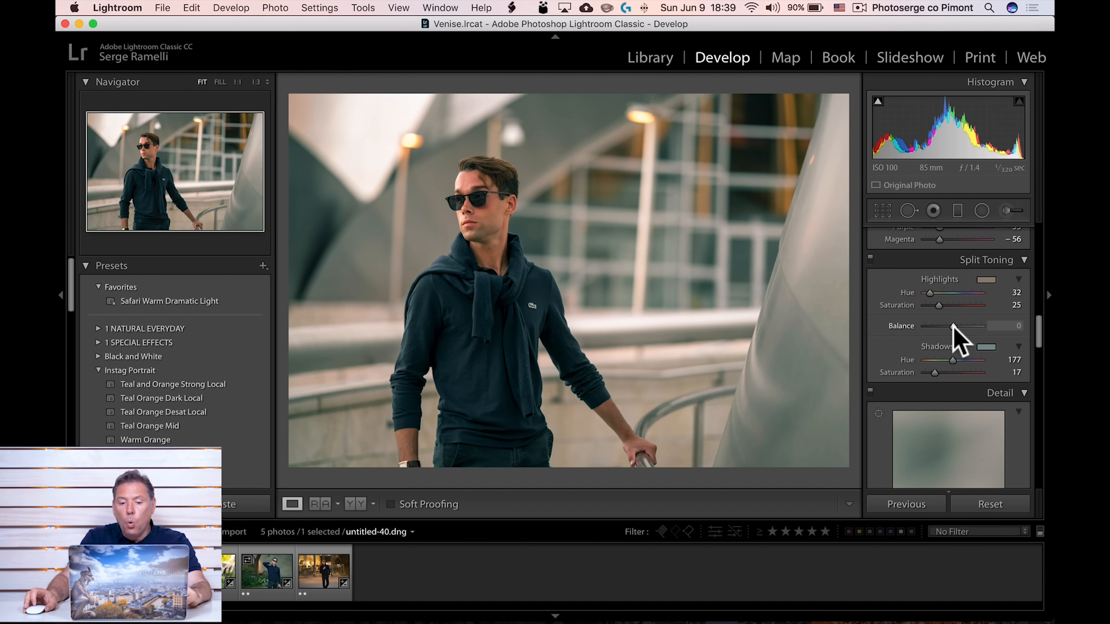
- Set the basic adjustments to Contrast +42, Shadows +88, Vibrance -45 and Saturation +23
{"action": "scroll", "coordinate": [957, 342], "scroll_direction": "up", "scroll_amount": 10}
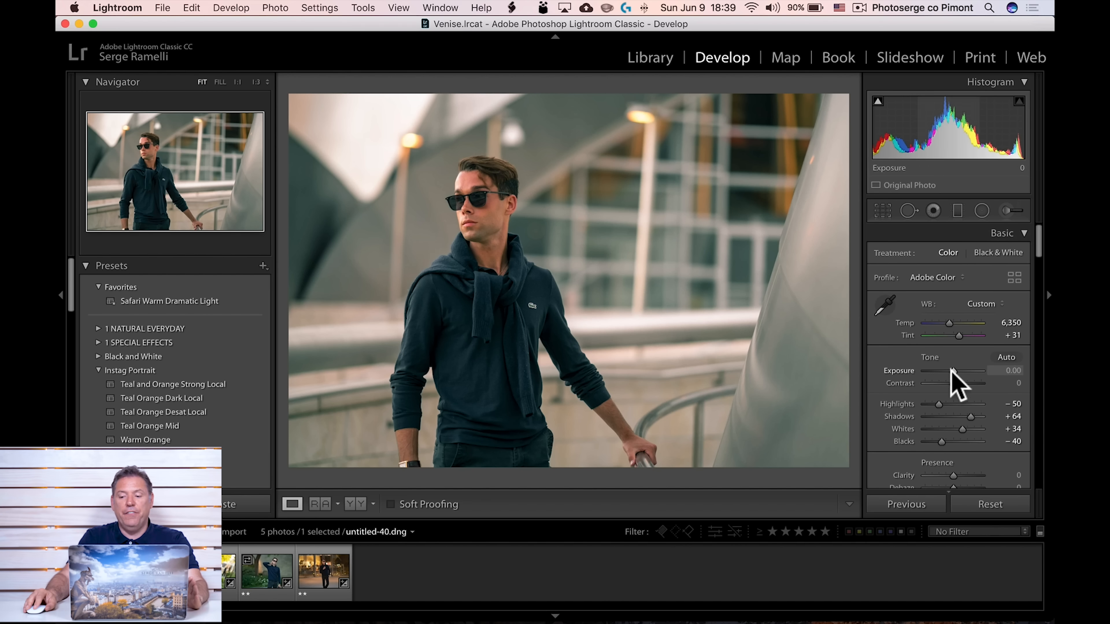
{"action": "left_click", "coordinate": [965, 383]}
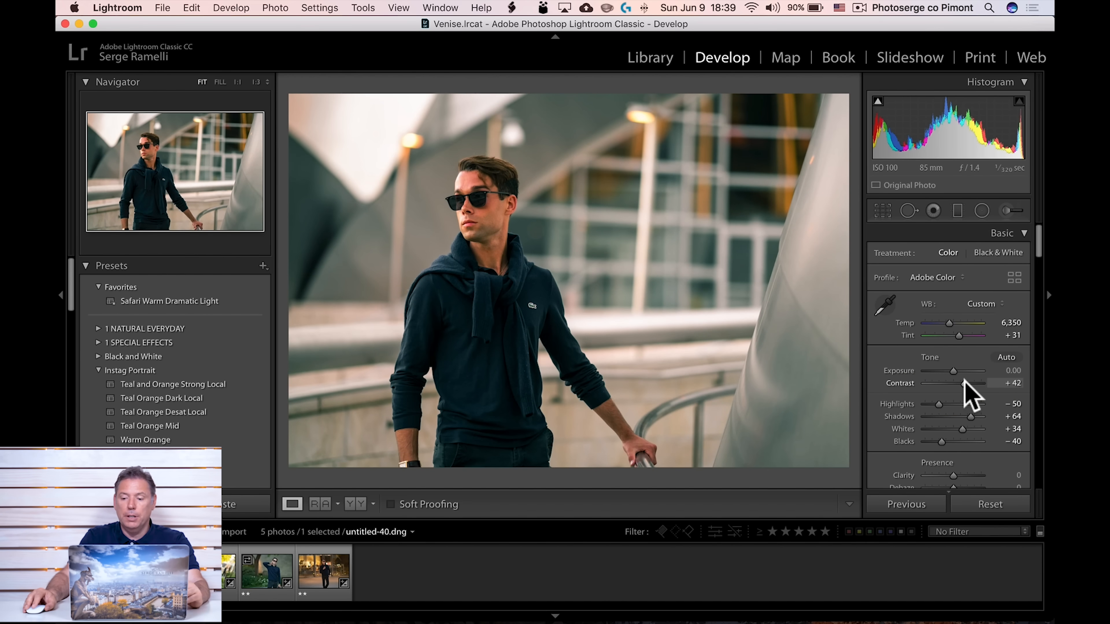
{"action": "left_click", "coordinate": [977, 416]}
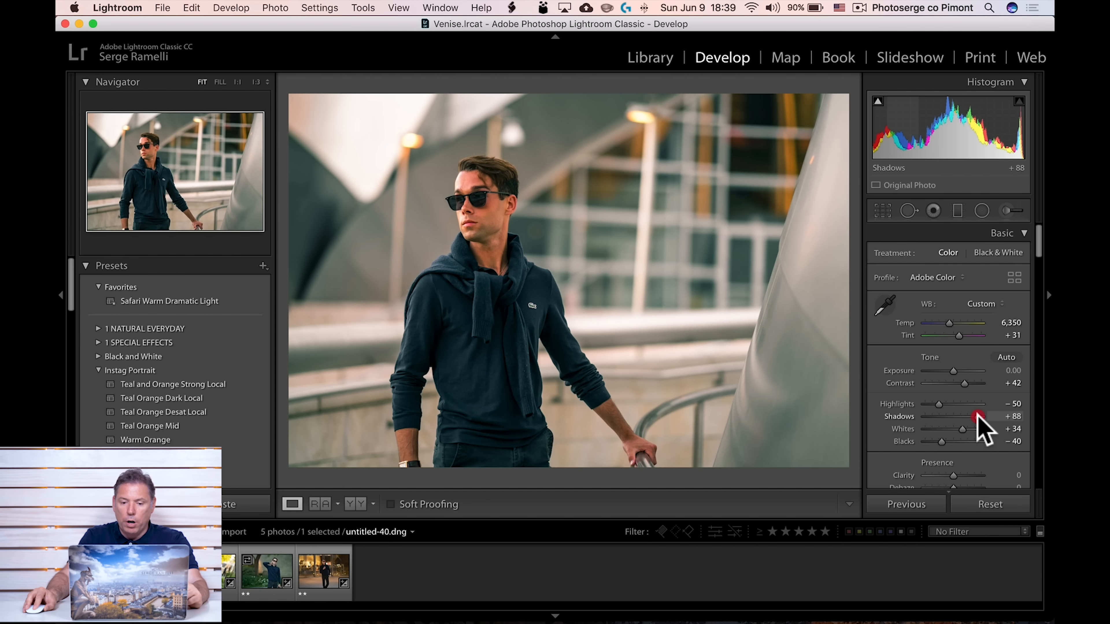
{"action": "scroll", "coordinate": [957, 420], "scroll_direction": "down", "scroll_amount": 3}
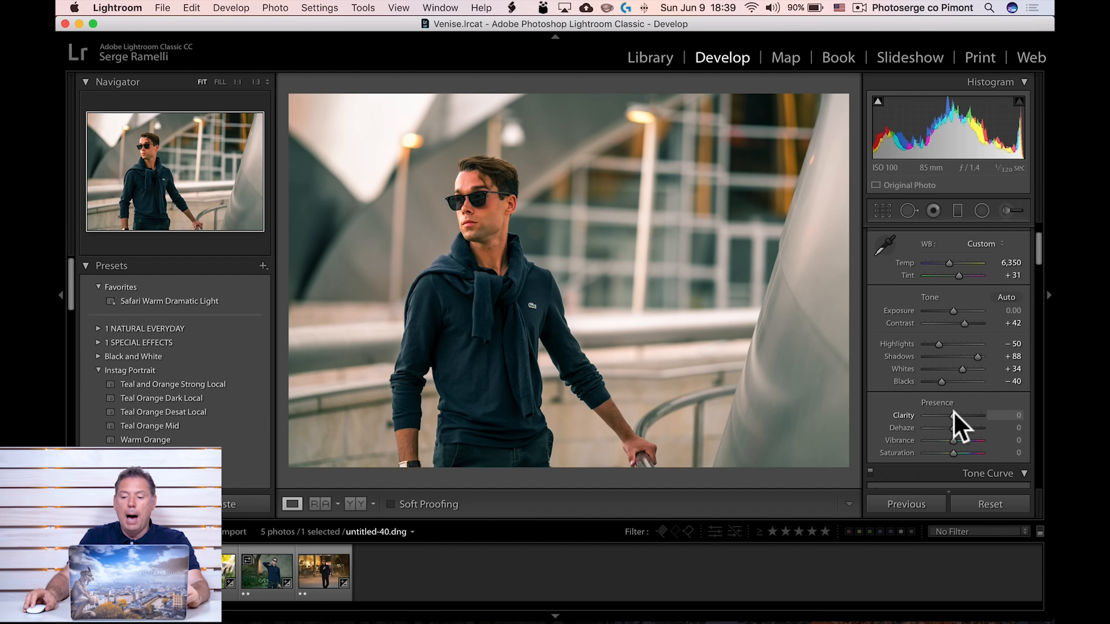
{"action": "scroll", "coordinate": [955, 418], "scroll_direction": "down", "scroll_amount": 4}
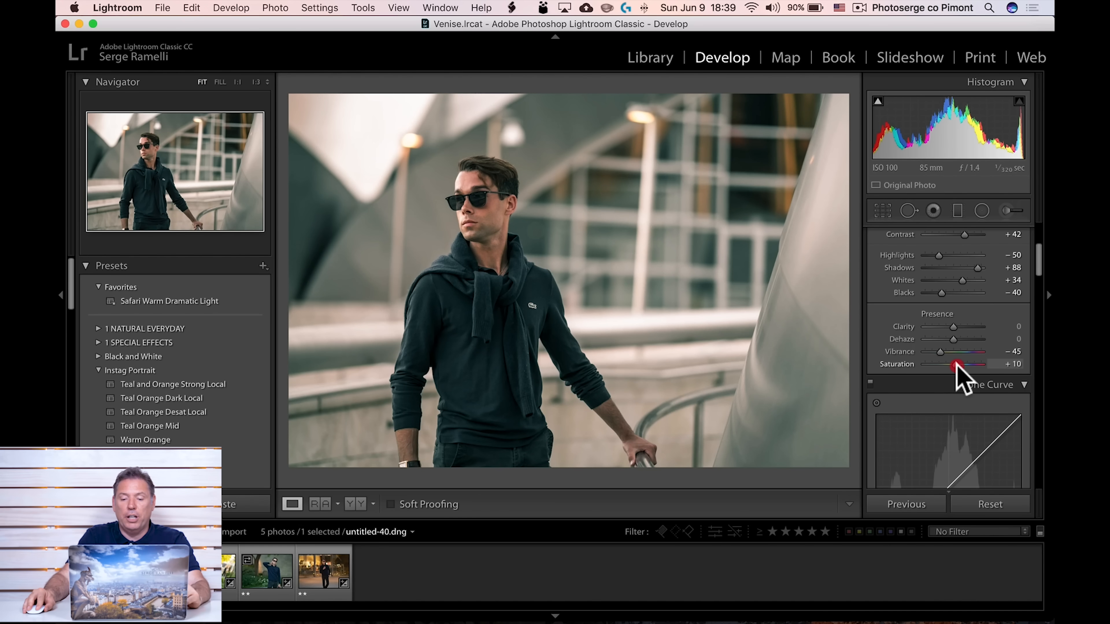
{"action": "left_click_drag", "start_coordinate": [960, 365], "coordinate": [958, 365]}
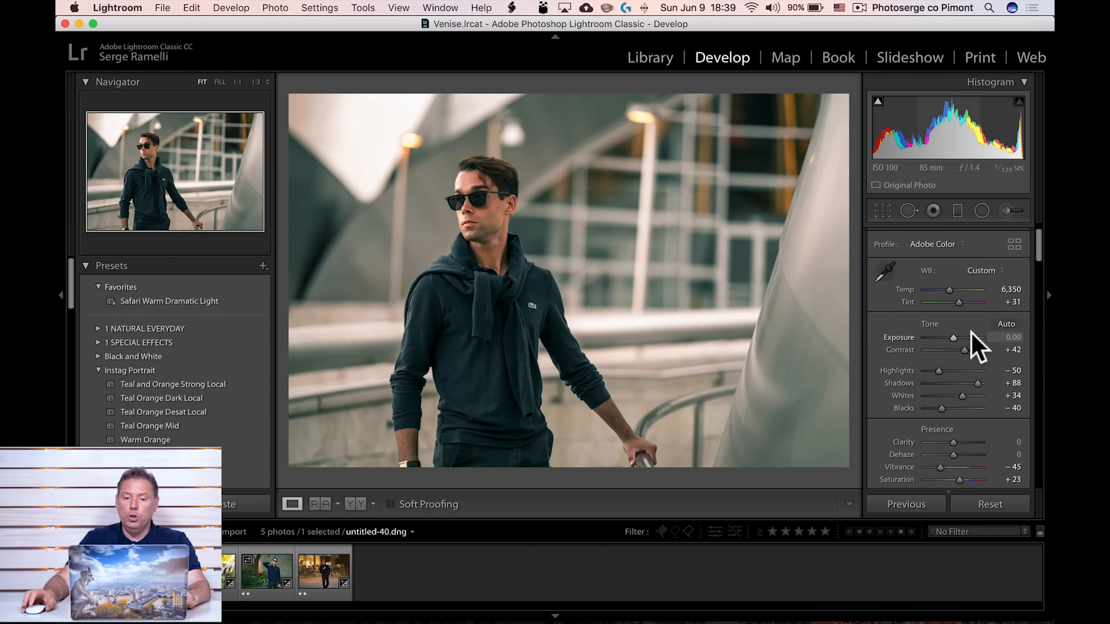
- Draw a radial filter around the man's head and upper body and reset its exposure to 0
{"action": "left_click", "coordinate": [982, 210]}
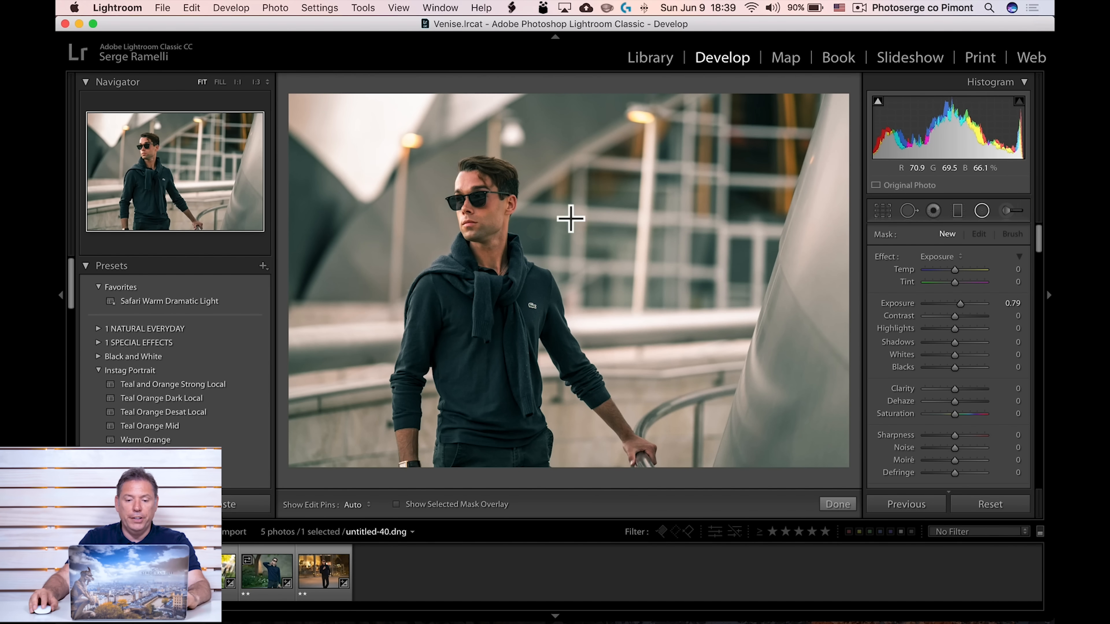
{"action": "left_click_drag", "start_coordinate": [519, 283], "coordinate": [649, 377]}
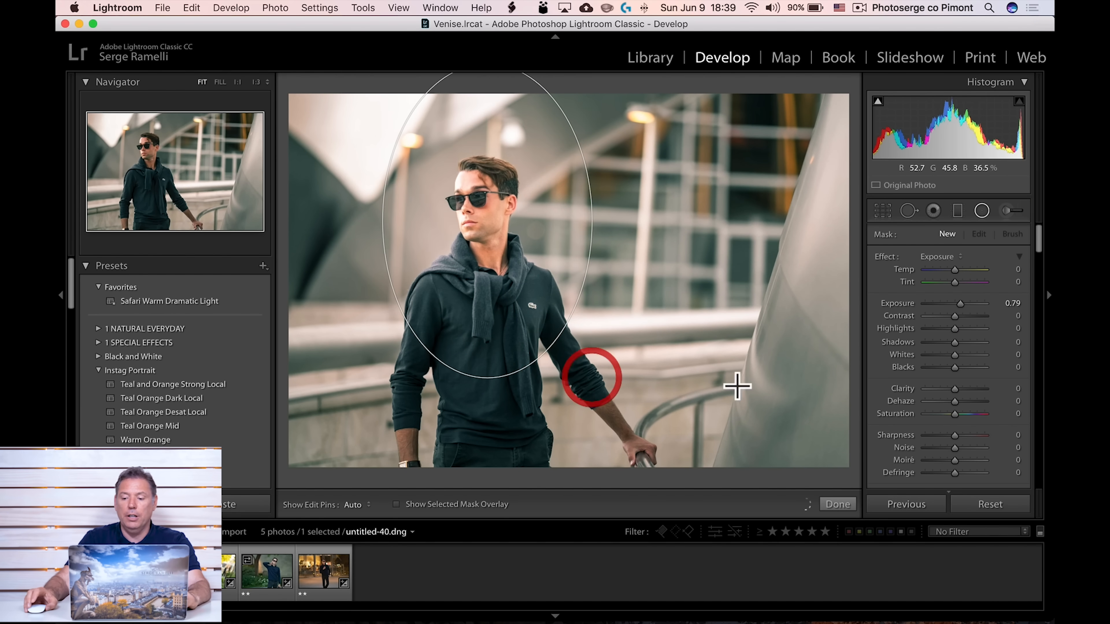
{"action": "scroll", "coordinate": [916, 296], "scroll_direction": "down", "scroll_amount": 3}
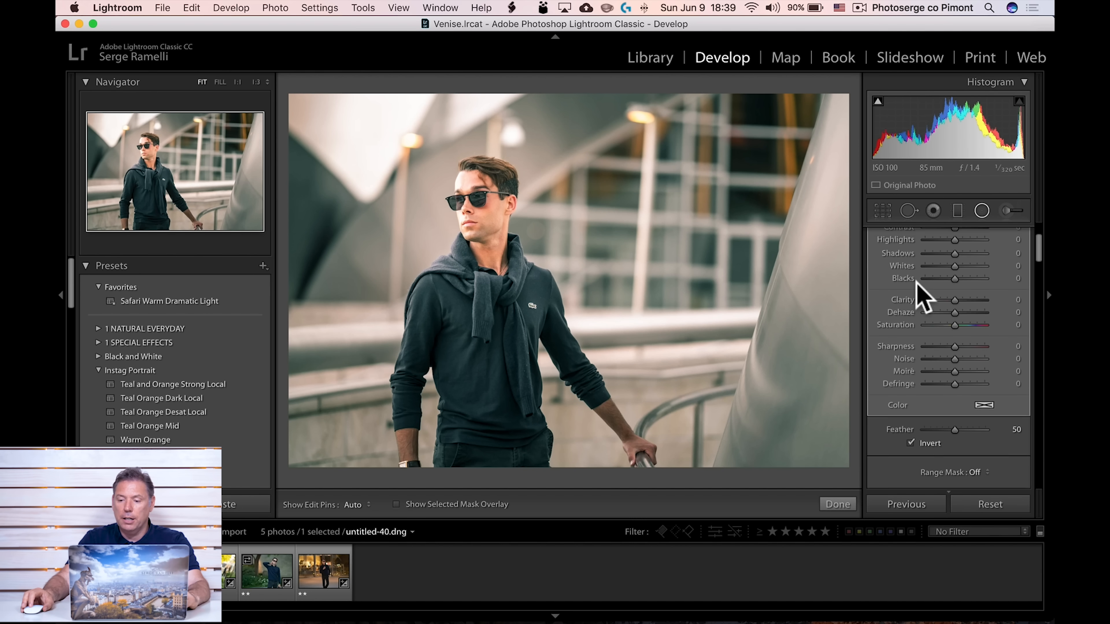
{"action": "double_click", "coordinate": [958, 270]}
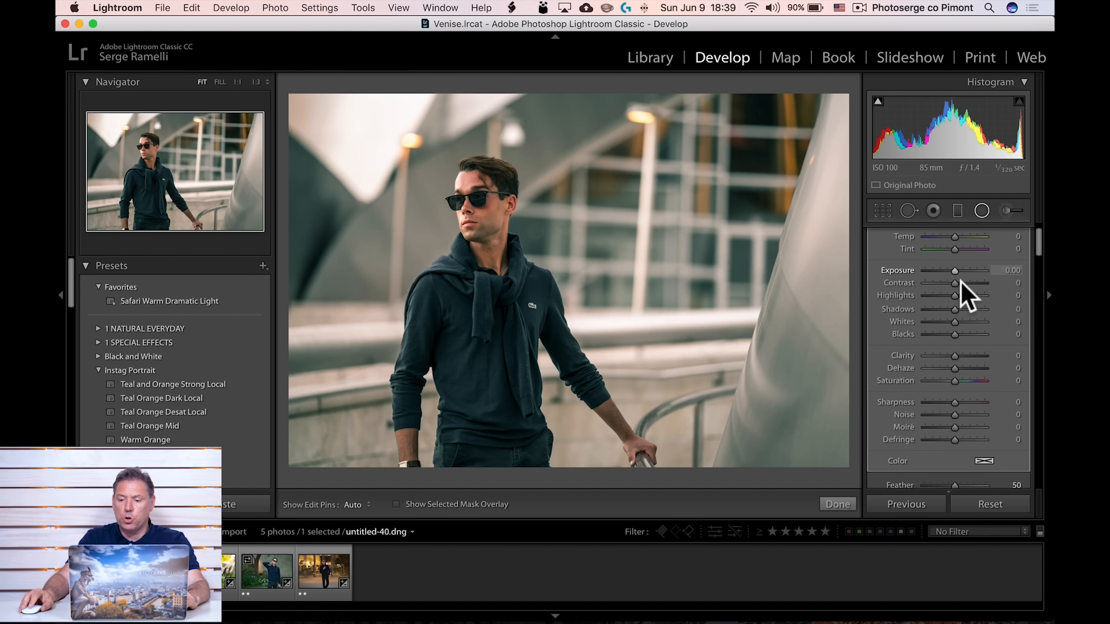
- Set the radial filter's Shadows to 86 and Clarity to 83, and finish editing the filter
{"action": "left_click", "coordinate": [971, 308]}
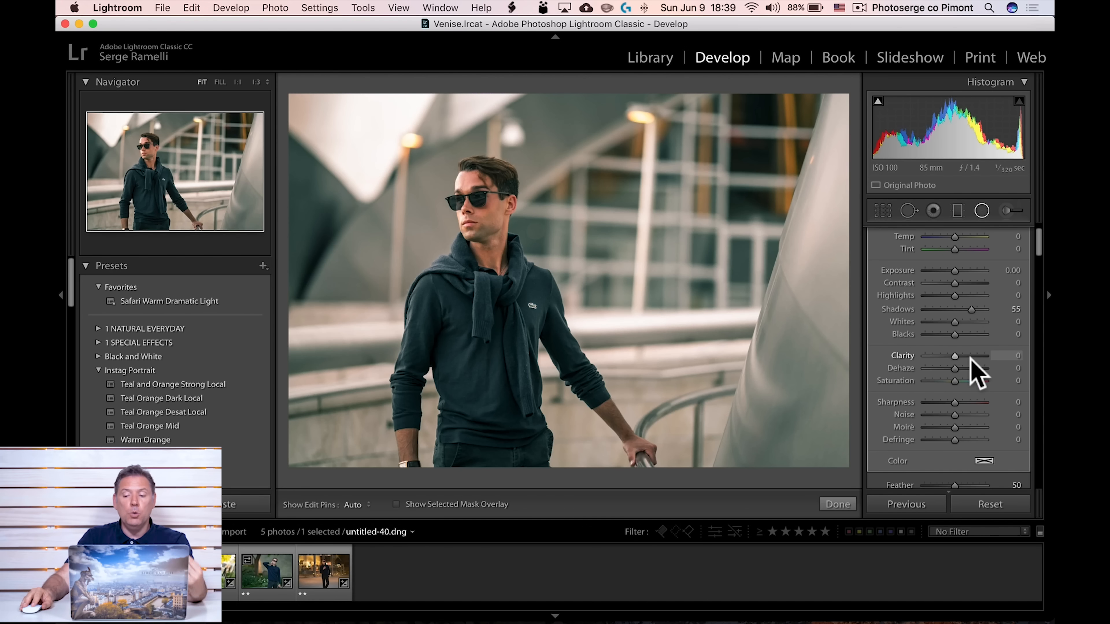
{"action": "left_click", "coordinate": [971, 355]}
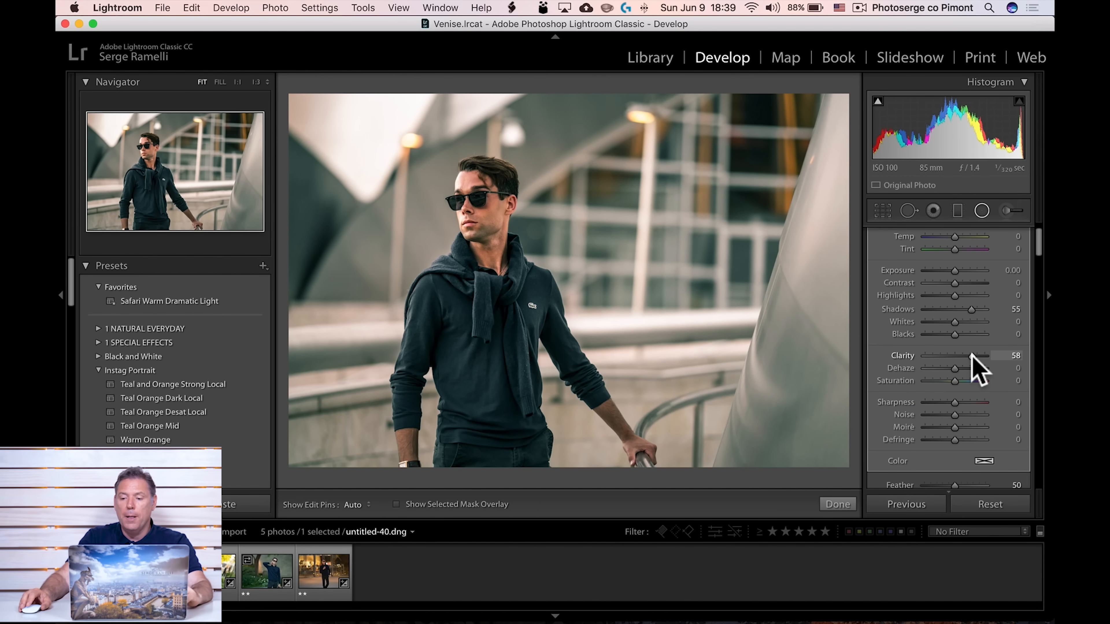
{"action": "scroll", "coordinate": [970, 335], "scroll_direction": "up", "scroll_amount": 2}
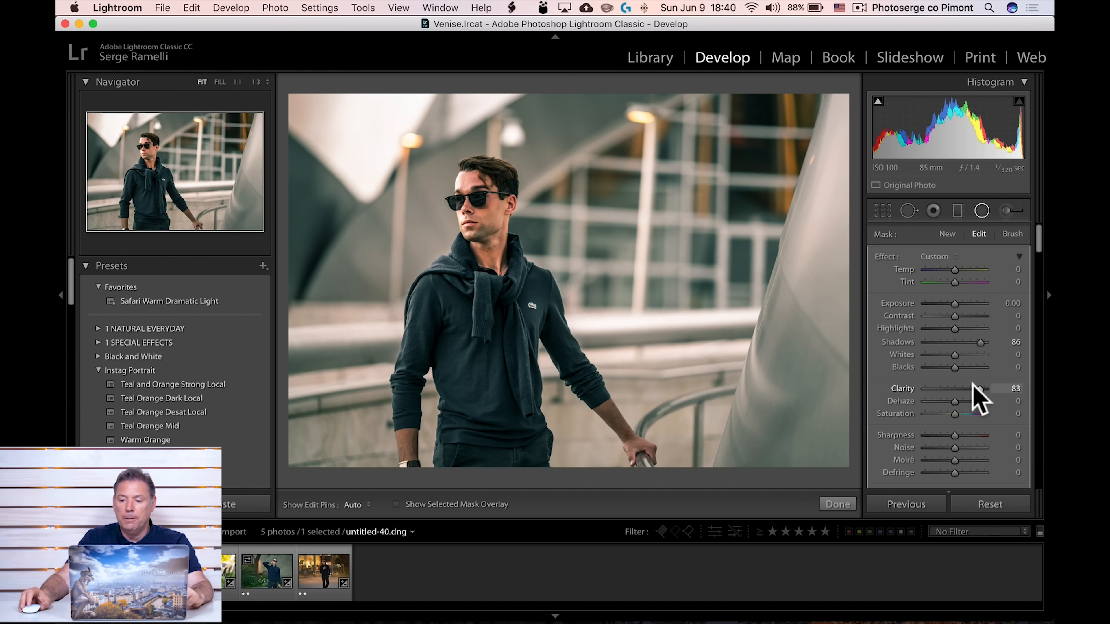
{"action": "left_click", "coordinate": [839, 505]}
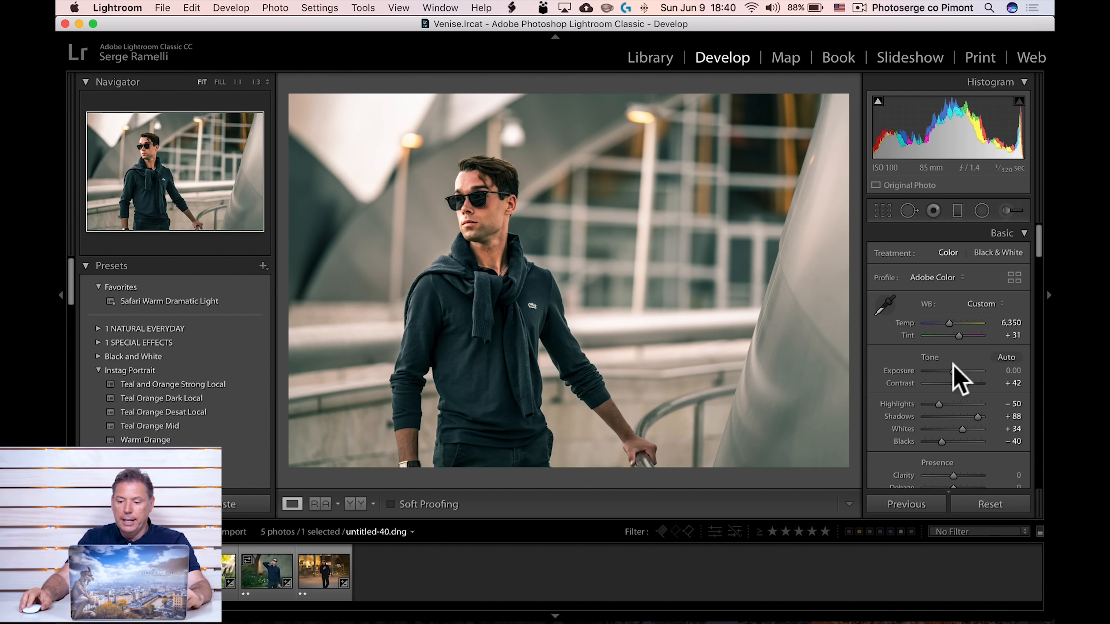
- Set the photo's overall Exposure to -0.10 and Whites to +43
{"action": "left_click", "coordinate": [952, 371]}
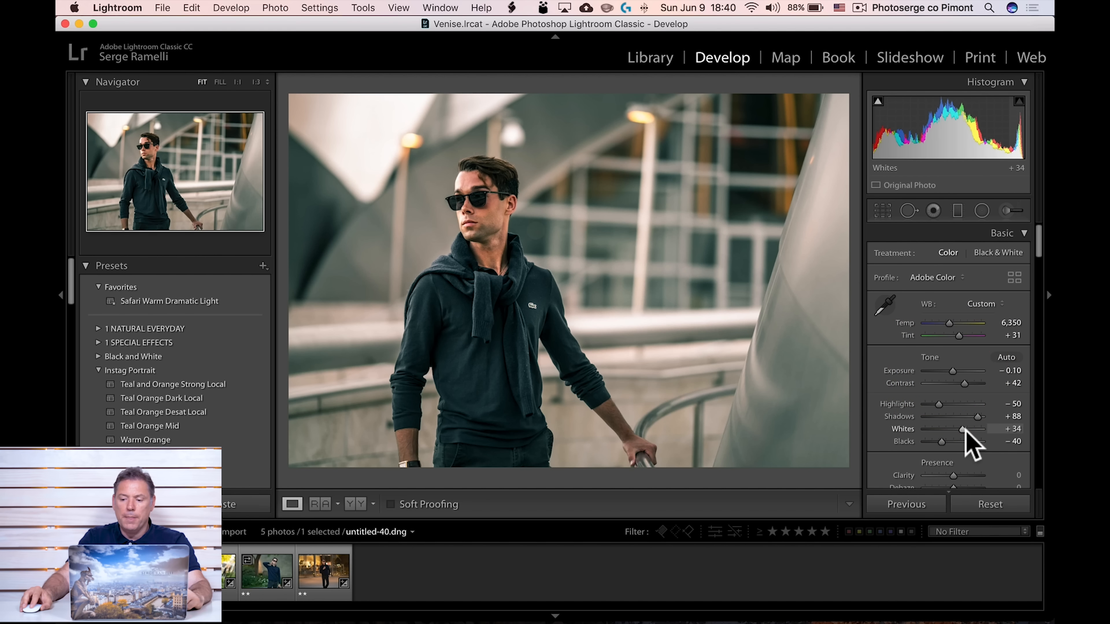
{"action": "left_click_drag", "start_coordinate": [967, 431], "coordinate": [967, 429]}
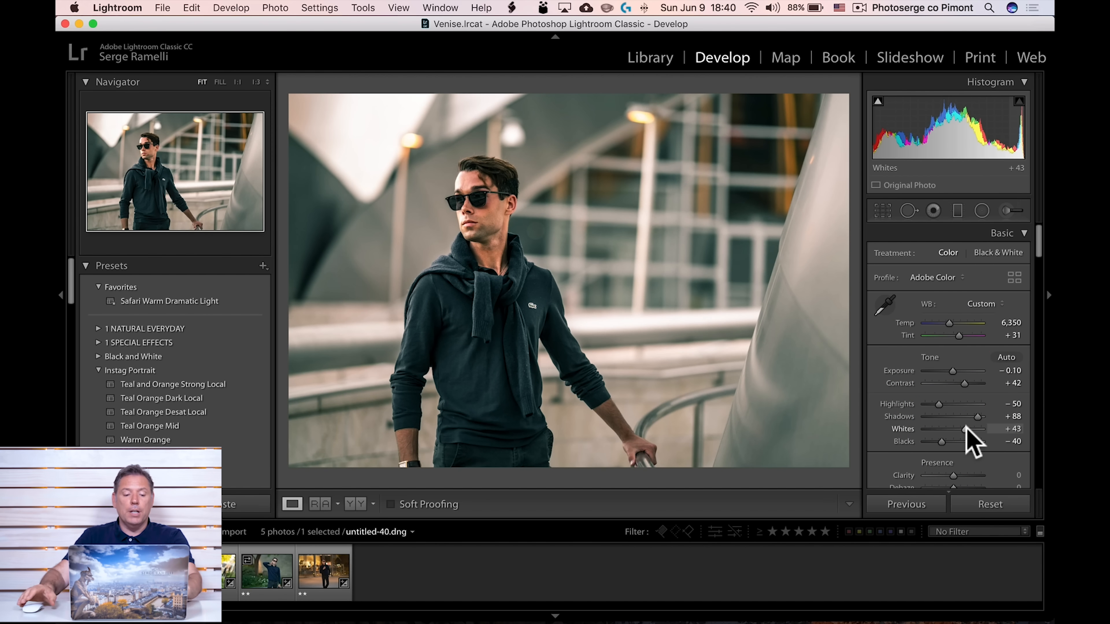
- Create a virtual copy of the edited photo and reset the copy's develop settings
{"action": "right_click", "coordinate": [101, 565]}
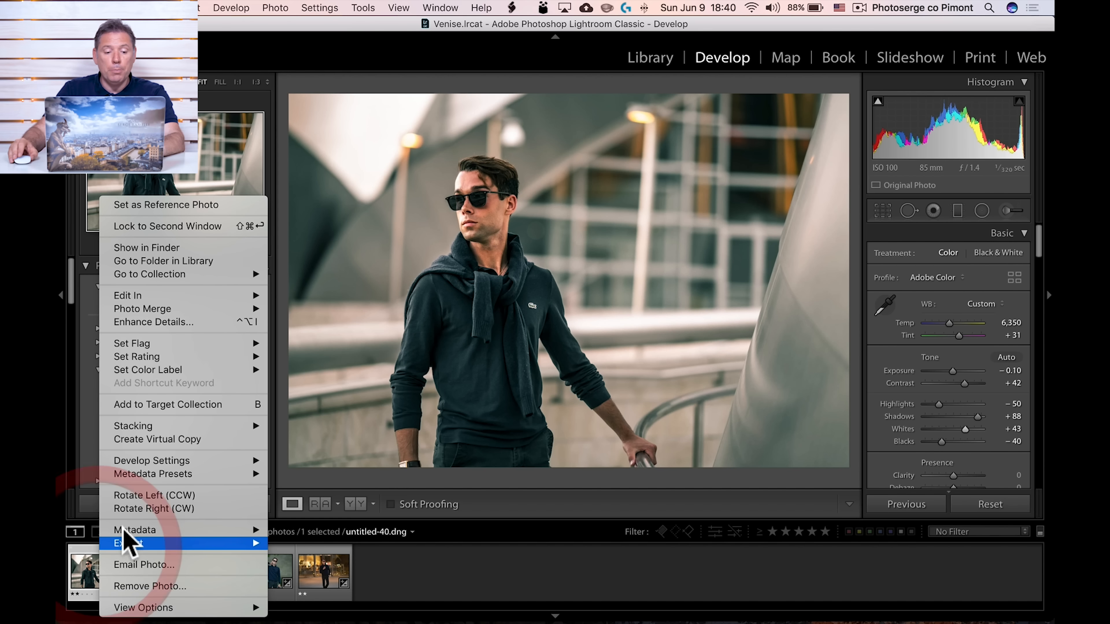
{"action": "left_click", "coordinate": [186, 436]}
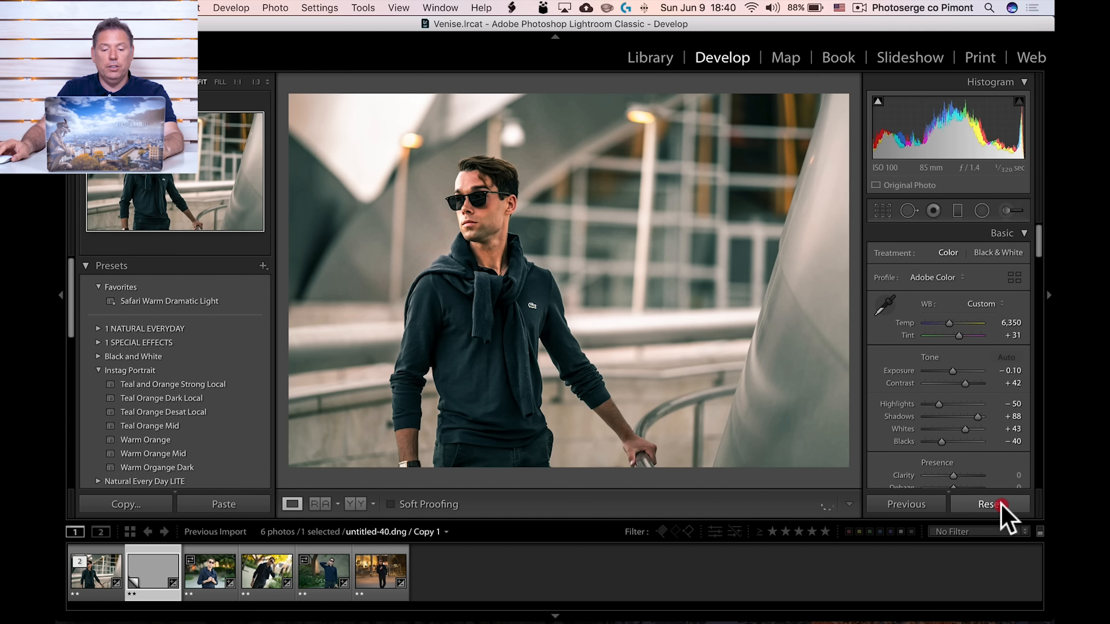
{"action": "left_click", "coordinate": [1001, 504]}
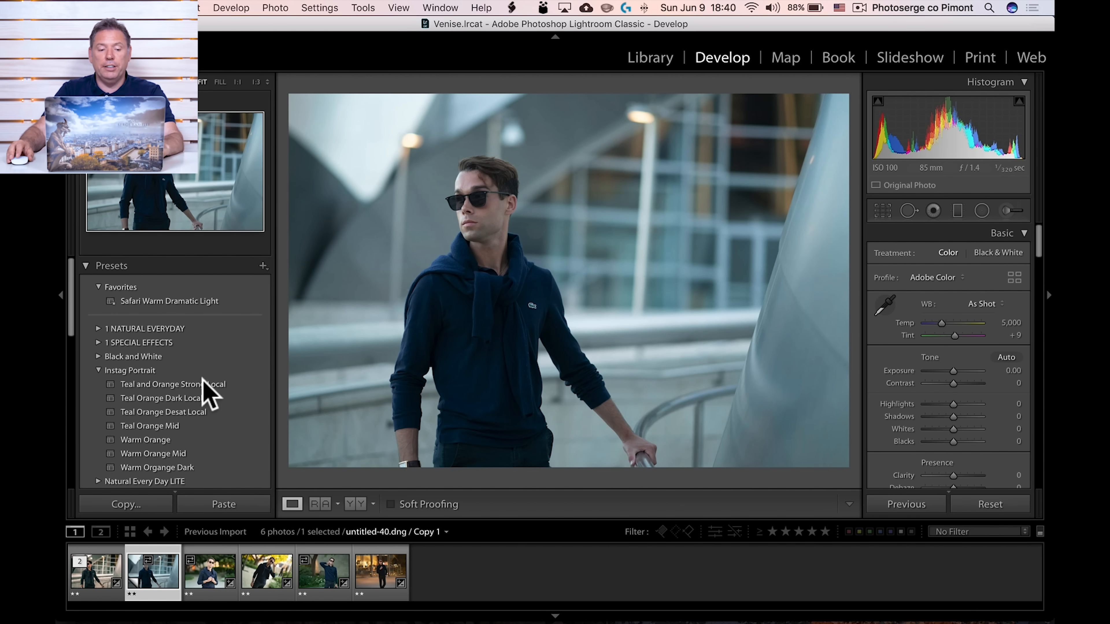
{"action": "left_click", "coordinate": [178, 383]}
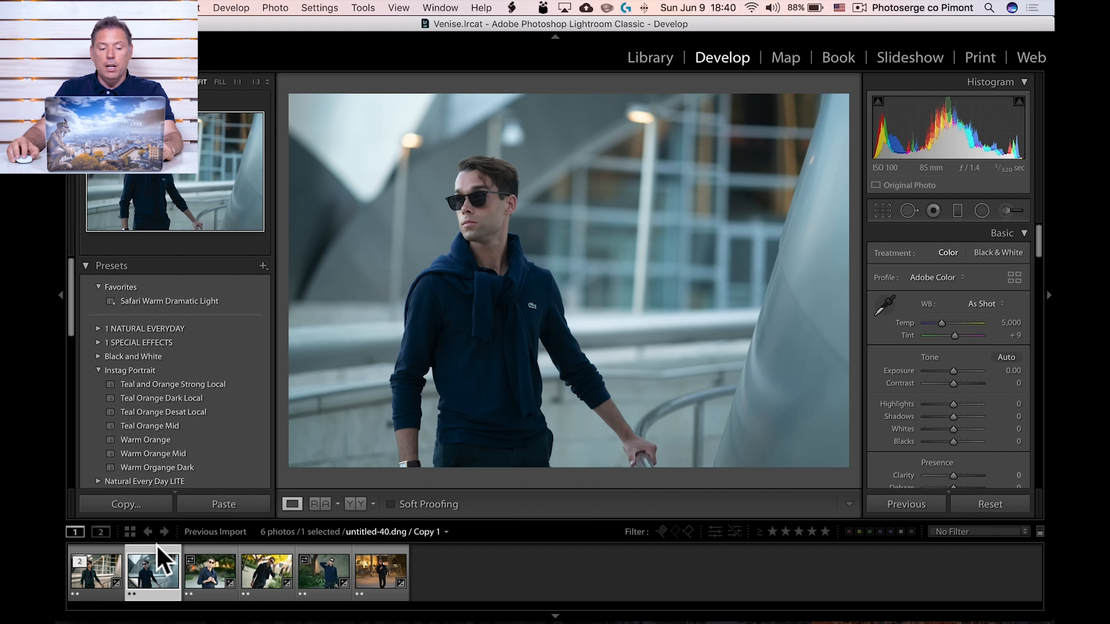
- Copy all develop settings except crop from the original photo and paste them onto the virtual copy
{"action": "left_click", "coordinate": [109, 554]}
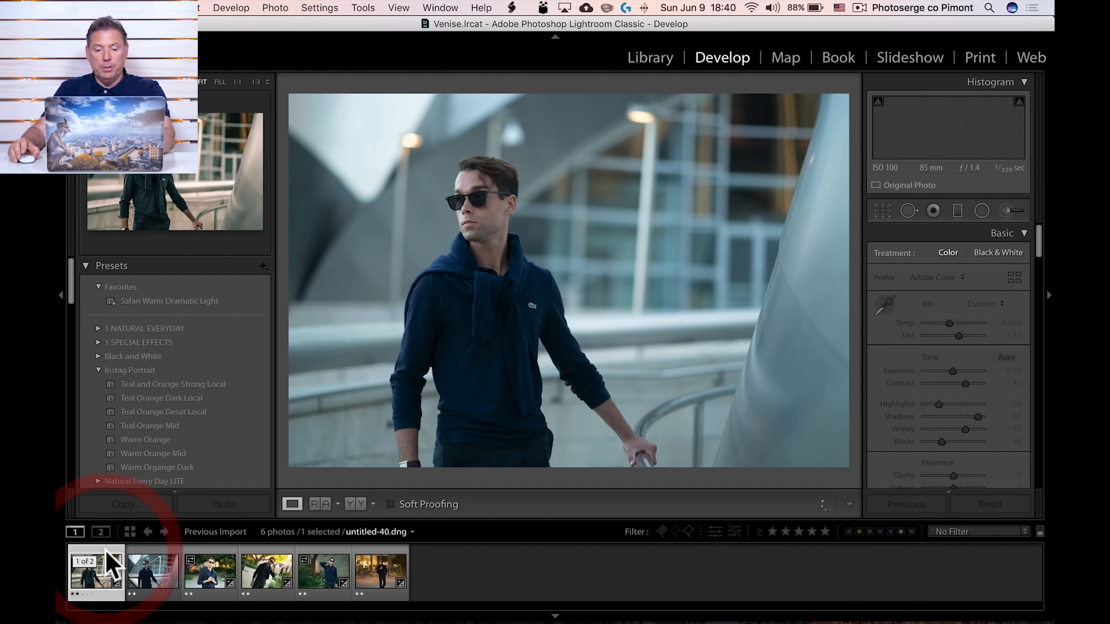
{"action": "key", "text": "super+shift+c"}
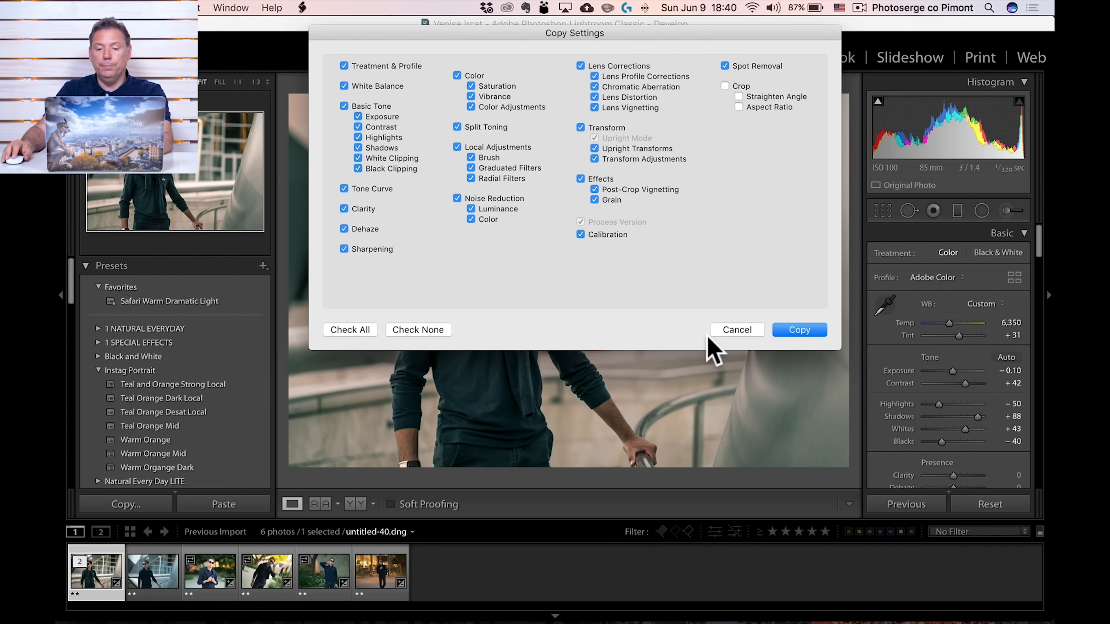
{"action": "left_click", "coordinate": [806, 330]}
{"action": "left_click", "coordinate": [153, 555]}
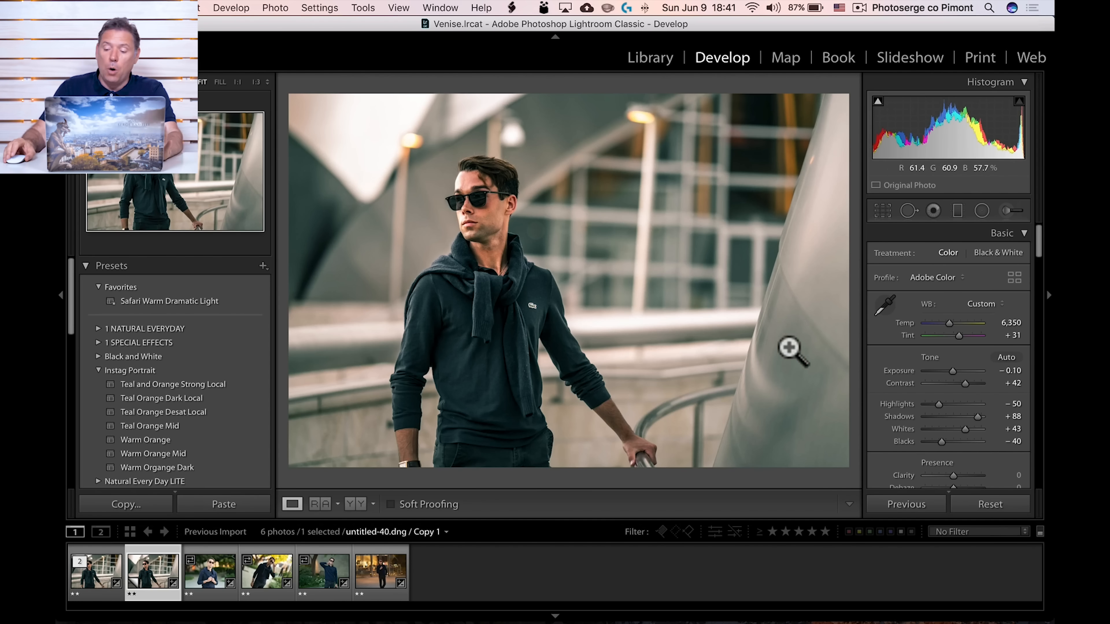
- Change the virtual copy's split-toning shadows to a warm orange at hue 45, saturation 16
{"action": "scroll", "coordinate": [924, 362], "scroll_direction": "down", "scroll_amount": 8}
{"action": "scroll", "coordinate": [923, 349], "scroll_direction": "down", "scroll_amount": 10}
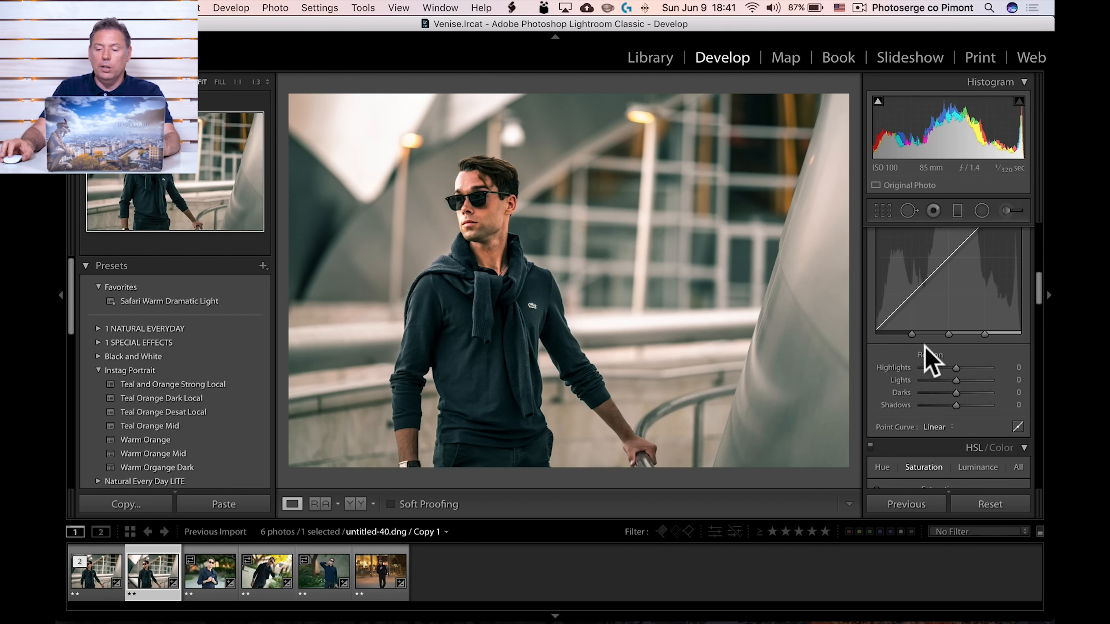
{"action": "scroll", "coordinate": [926, 358], "scroll_direction": "up", "scroll_amount": 5}
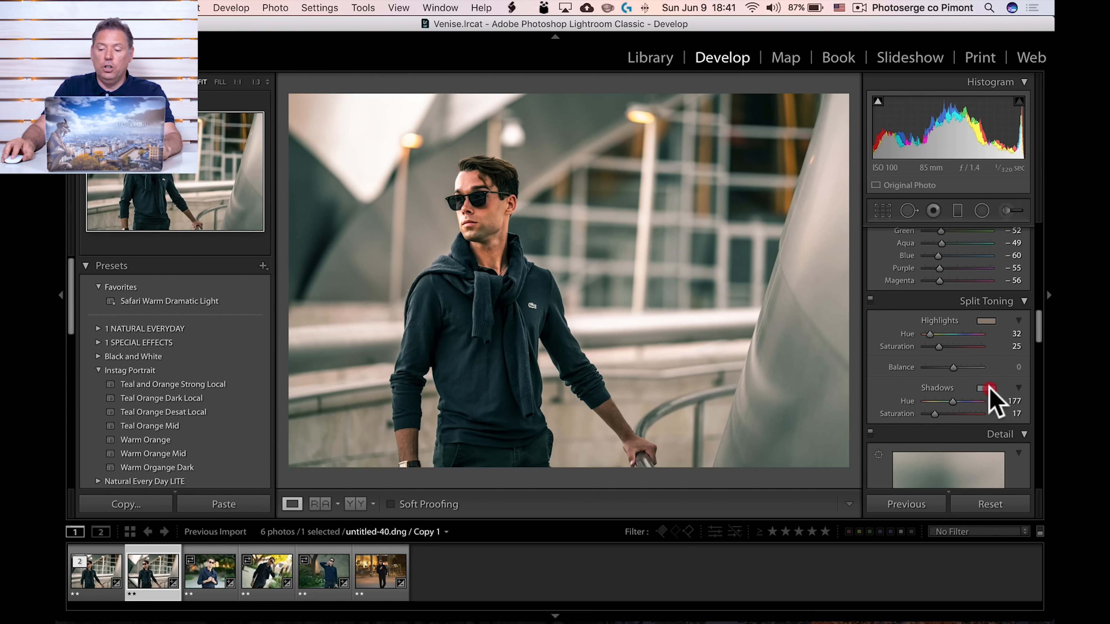
{"action": "left_click", "coordinate": [988, 388]}
{"action": "left_click", "coordinate": [802, 442]}
{"action": "left_click_drag", "start_coordinate": [802, 442], "coordinate": [735, 442]}
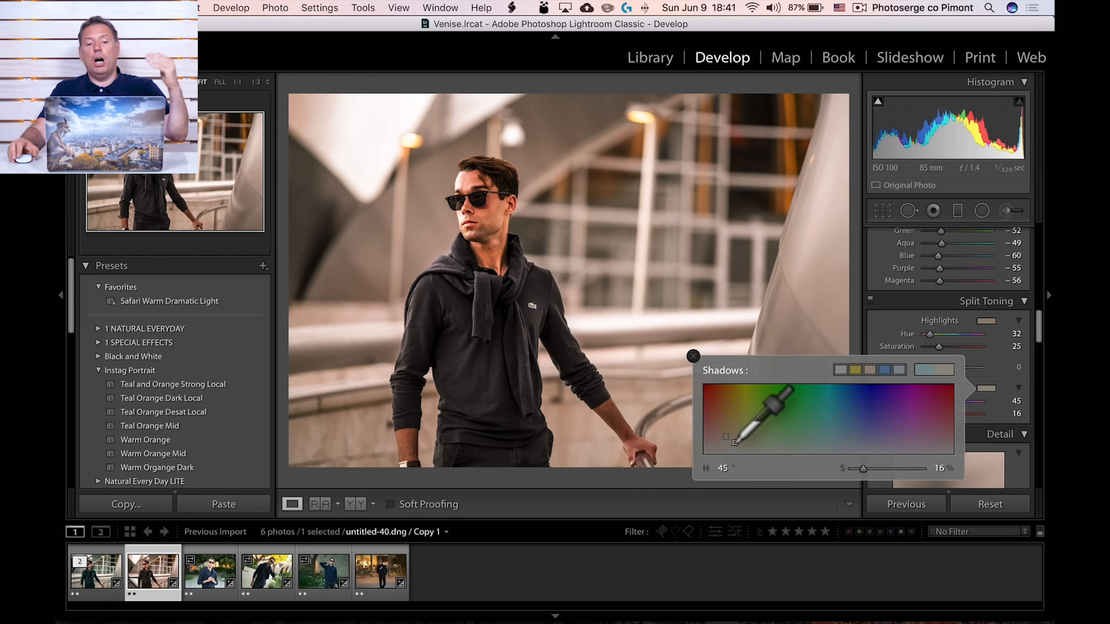
- Close the shadow color picker and set the warm virtual copy's Exposure to +0.15 and Contrast to +49
{"action": "left_click", "coordinate": [693, 356]}
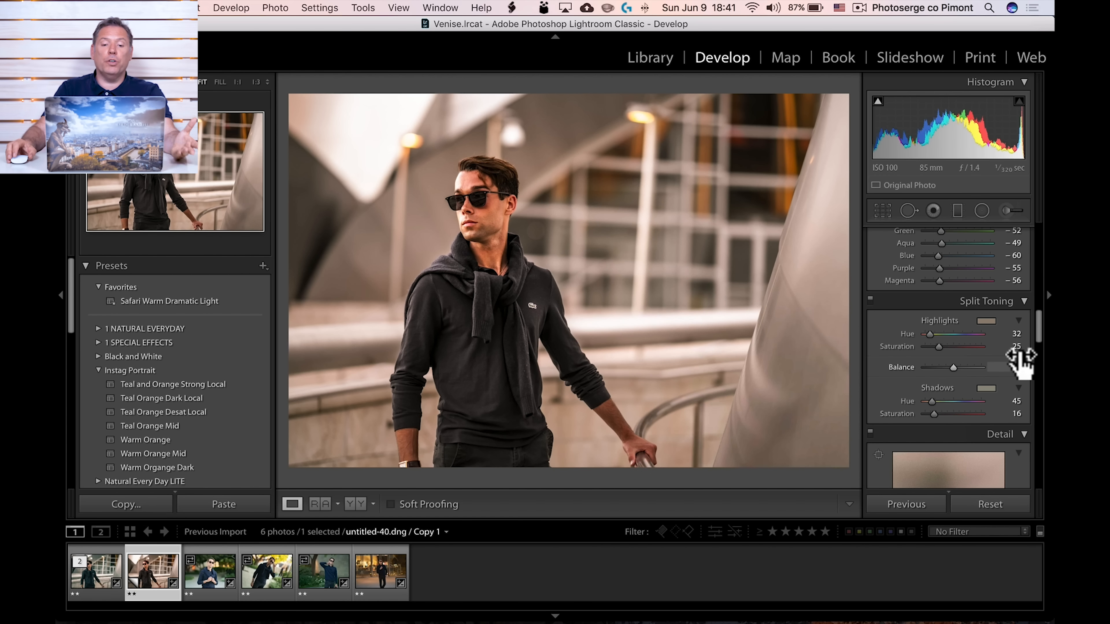
{"action": "scroll", "coordinate": [979, 334], "scroll_direction": "up", "scroll_amount": 10}
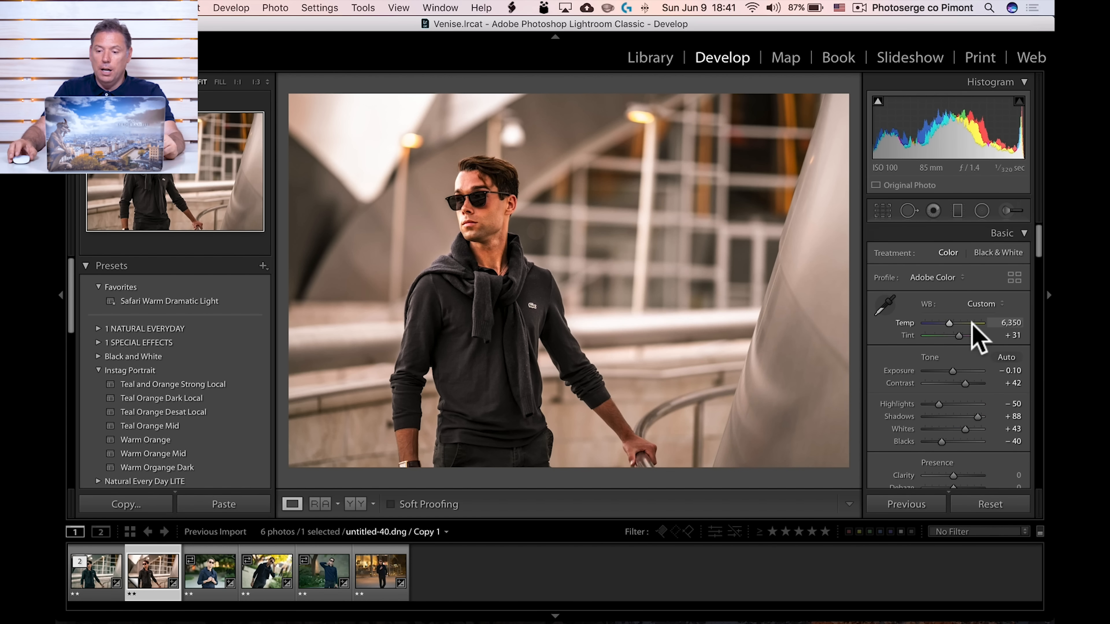
{"action": "left_click_drag", "start_coordinate": [970, 383], "coordinate": [957, 372]}
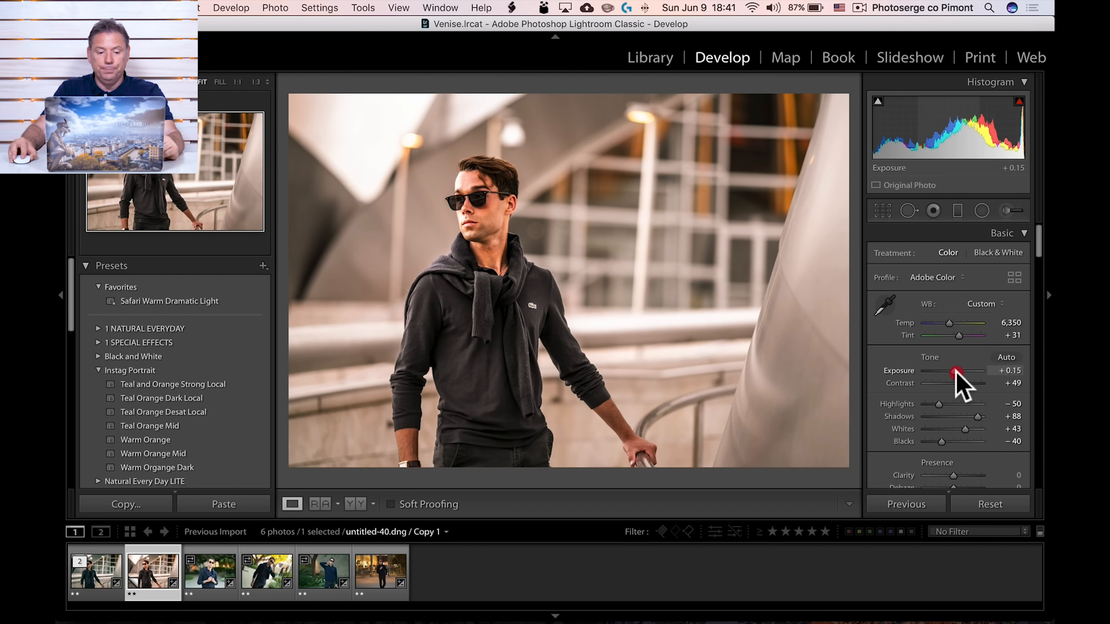
- Copy the develop settings from the teal and orange original, untitled-40.dng, and paste them onto untitled-56.dng
{"action": "left_click", "coordinate": [208, 568]}
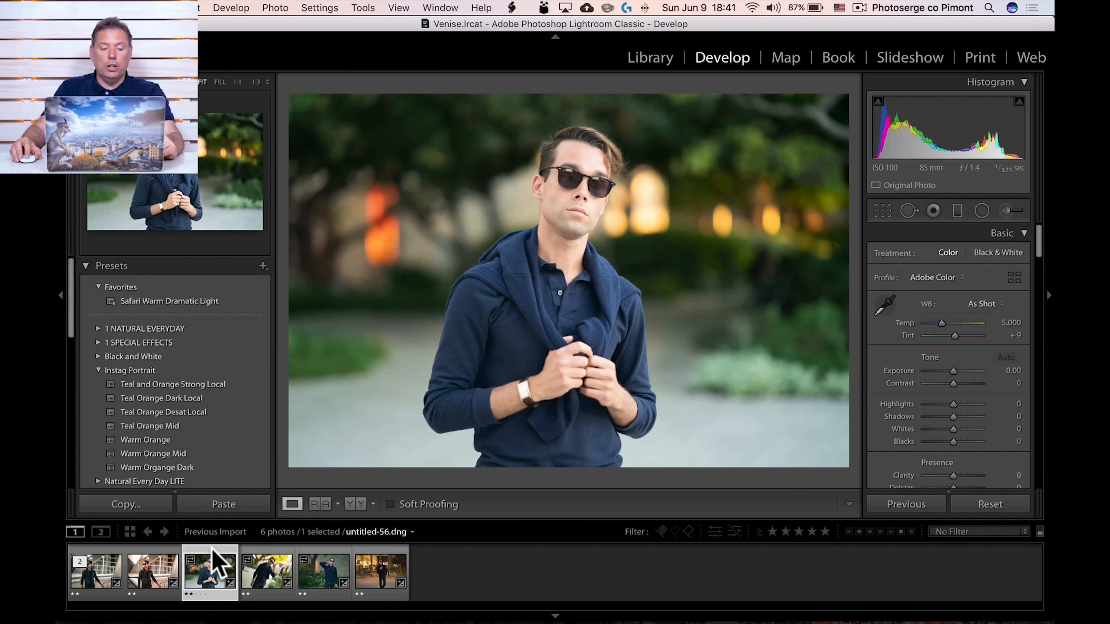
{"action": "left_click", "coordinate": [105, 566]}
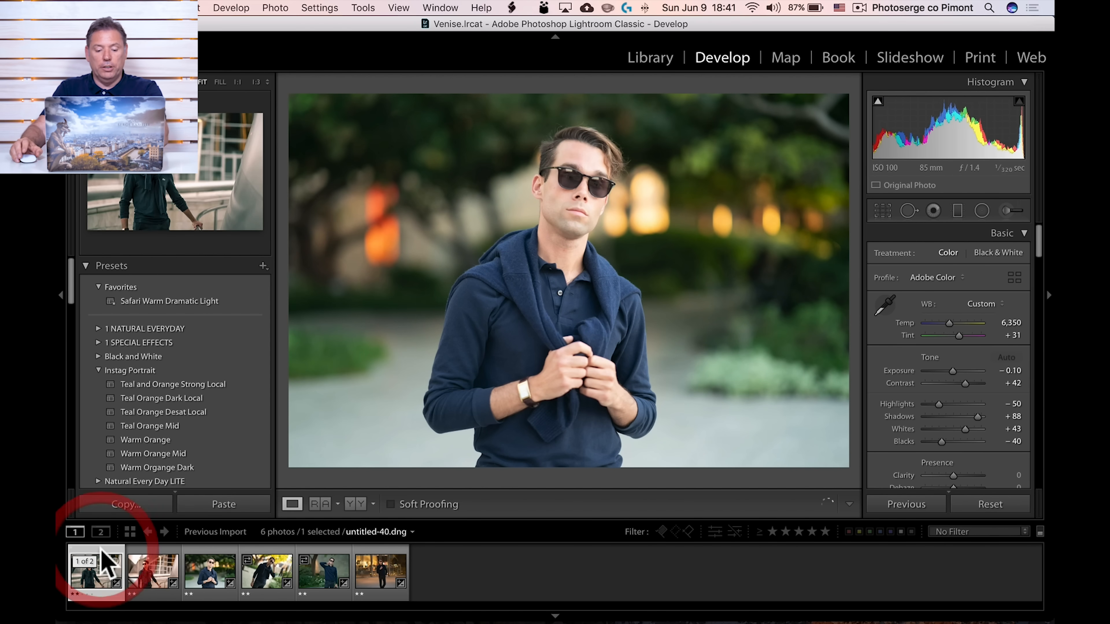
{"action": "key", "text": "super+shift+c"}
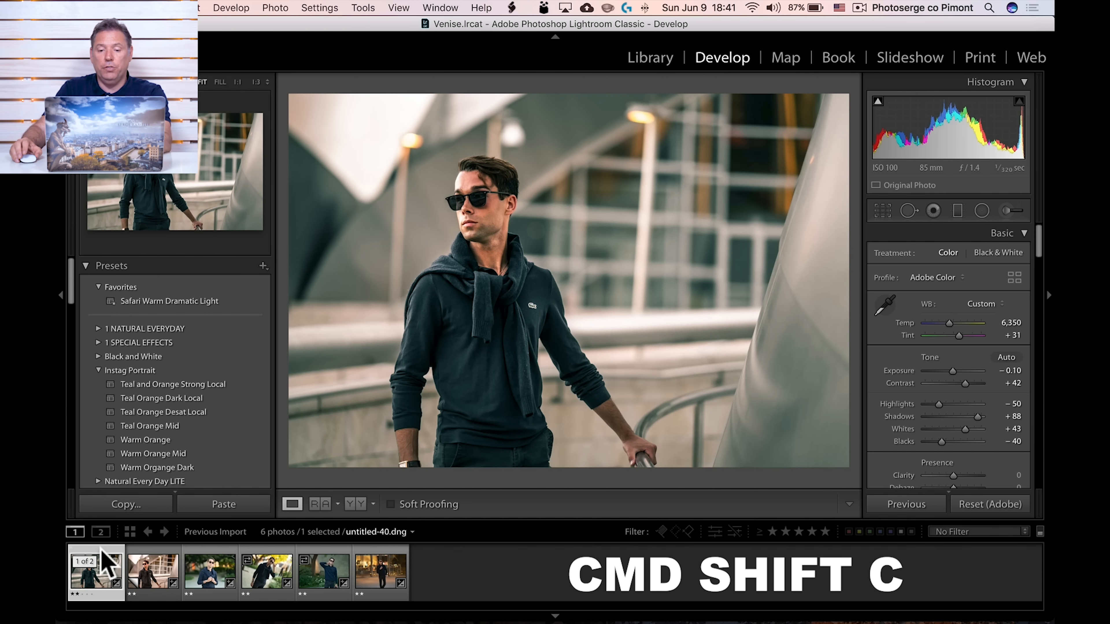
{"action": "left_click", "coordinate": [805, 331]}
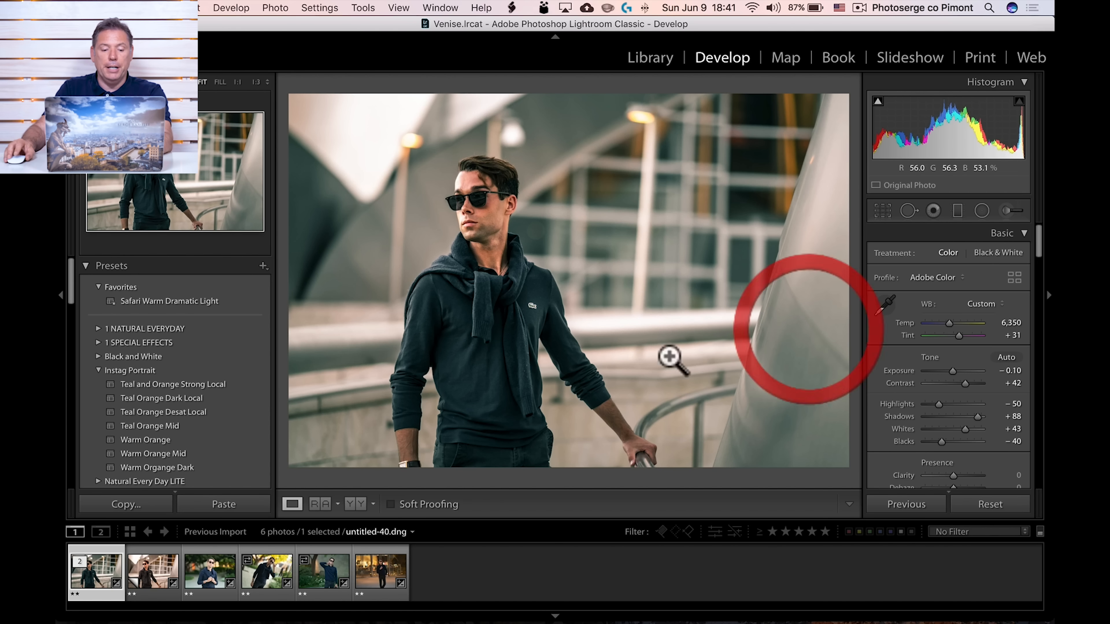
{"action": "left_click", "coordinate": [208, 553]}
{"action": "key", "text": "super+v"}
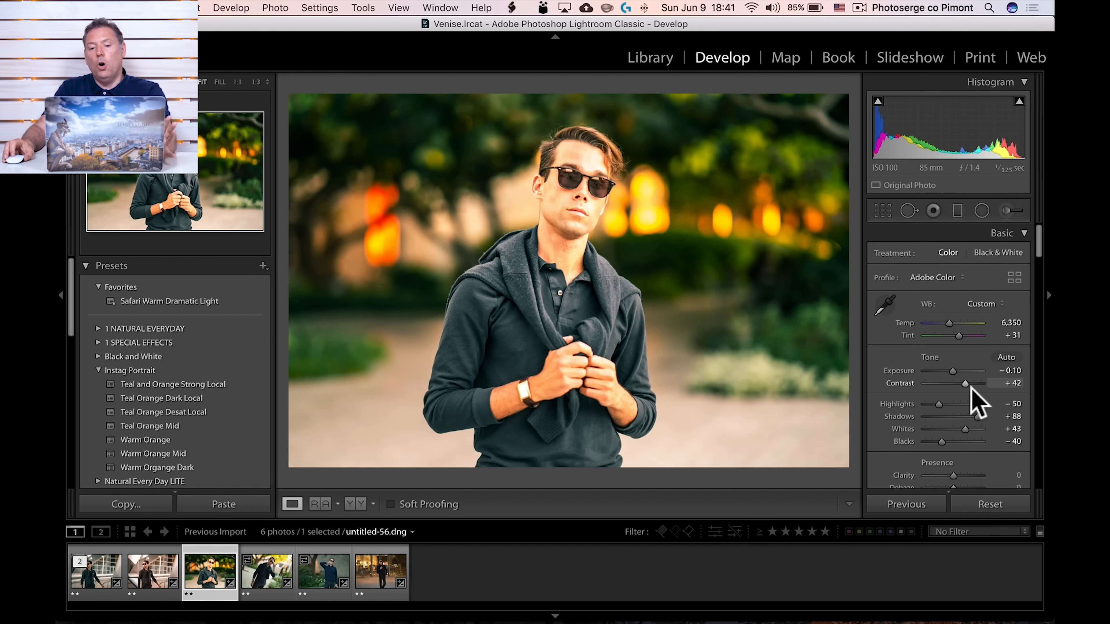
- Create a virtual copy of the newly graded untitled-56.dng photo
{"action": "scroll", "coordinate": [971, 385], "scroll_direction": "down", "scroll_amount": 3}
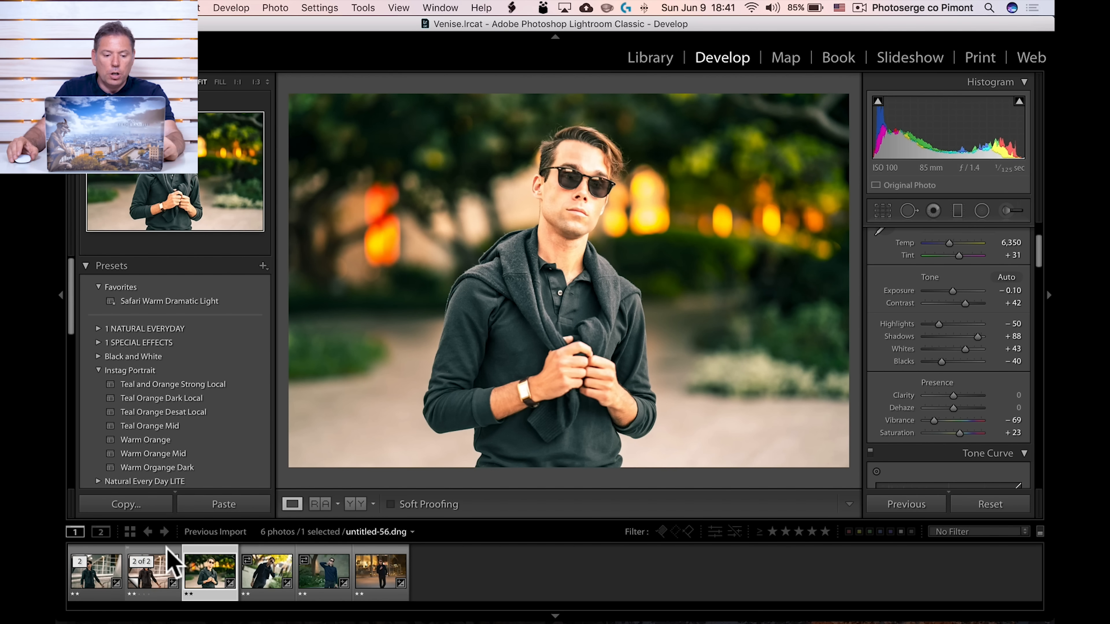
{"action": "right_click", "coordinate": [220, 555]}
{"action": "left_click", "coordinate": [309, 439]}
- Paste the develop settings of the warm copy of untitled-40.dng onto the virtual copy of untitled-56.dng, and set its Blacks to -58
{"action": "left_click", "coordinate": [151, 567]}
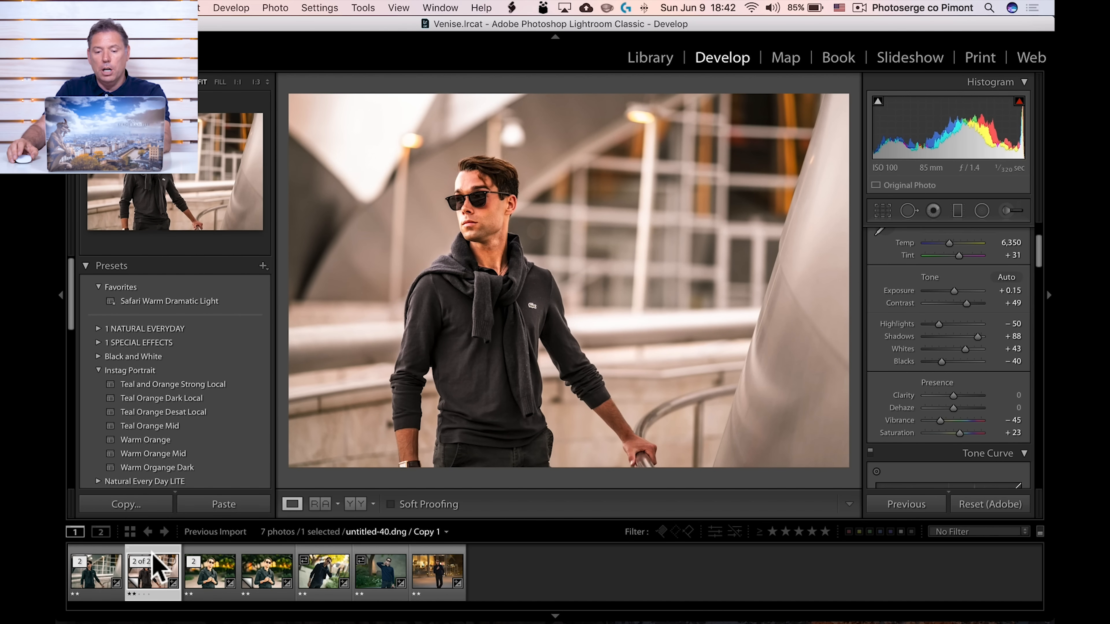
{"action": "key", "text": "super+shift+c"}
{"action": "left_click", "coordinate": [816, 332]}
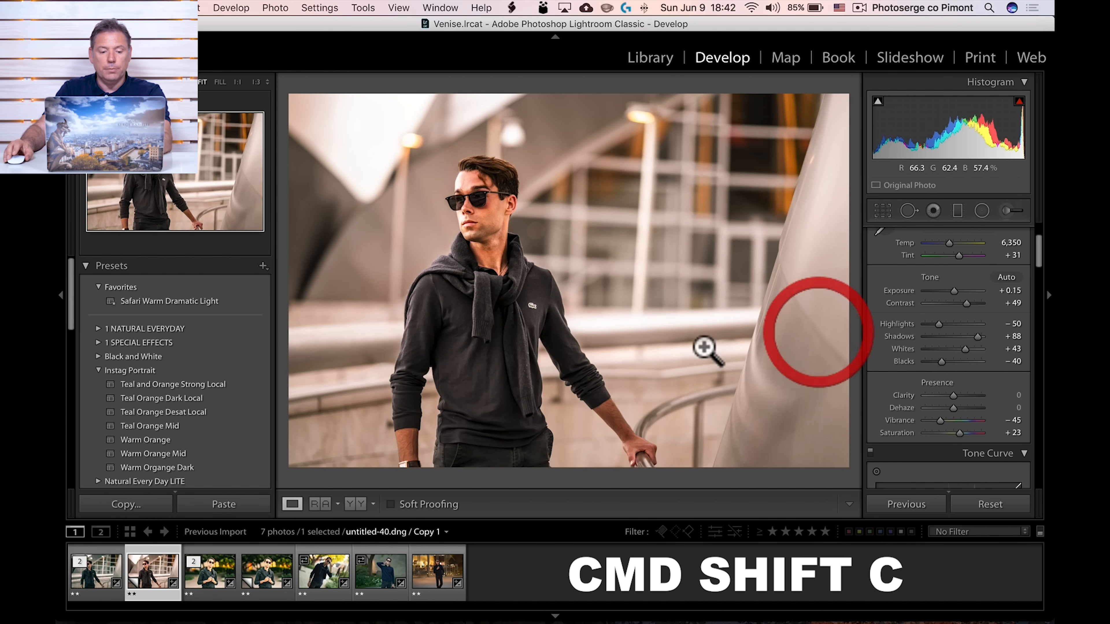
{"action": "left_click", "coordinate": [268, 549]}
{"action": "key", "text": "super+v"}
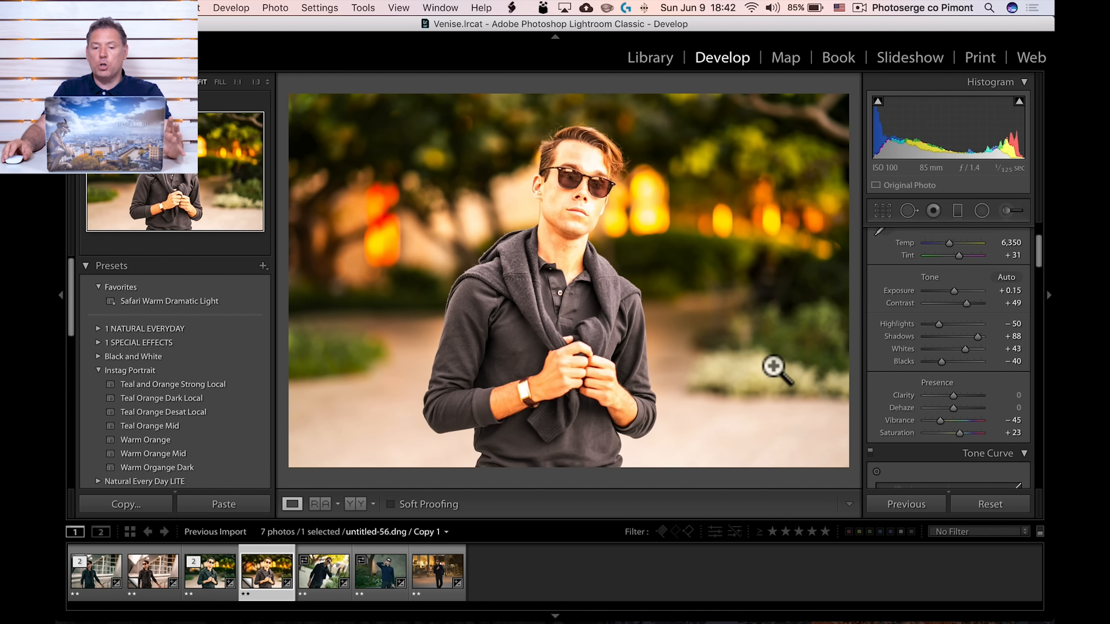
{"action": "scroll", "coordinate": [959, 308], "scroll_direction": "up", "scroll_amount": 3}
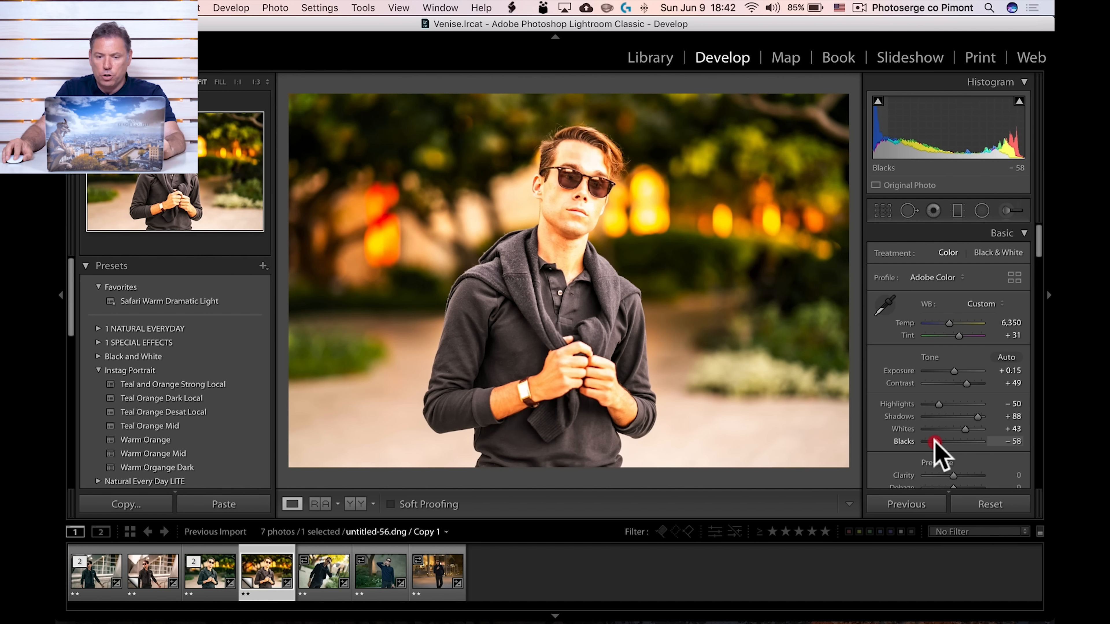
{"action": "left_click", "coordinate": [982, 211]}
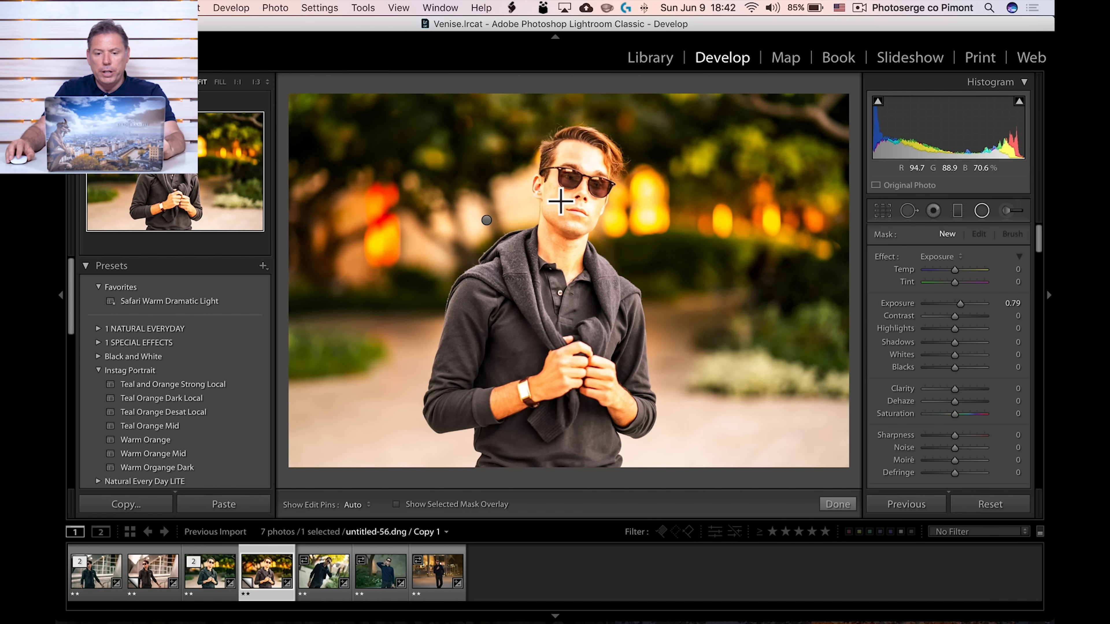
{"action": "left_click_drag", "start_coordinate": [489, 217], "coordinate": [577, 211]}
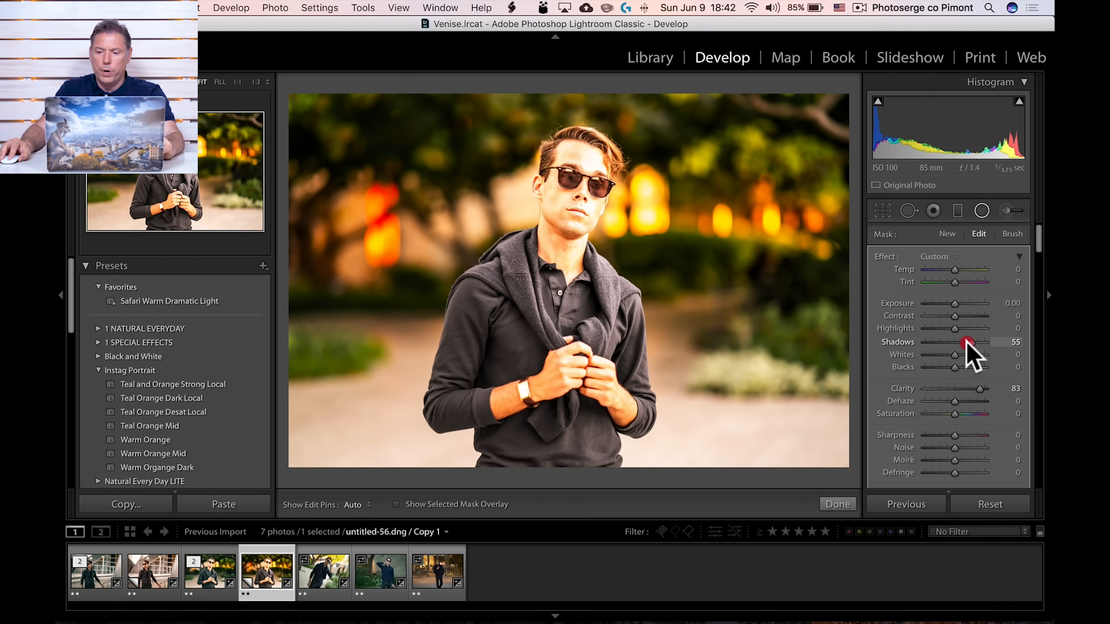
{"action": "left_click_drag", "start_coordinate": [970, 340], "coordinate": [970, 340]}
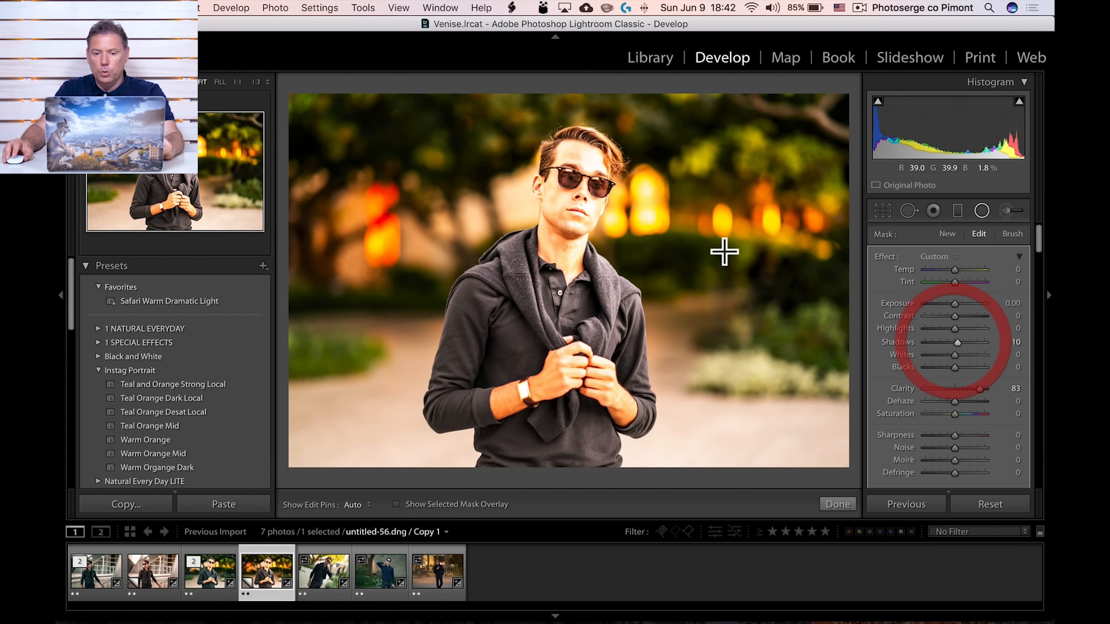
{"action": "key", "text": "Delete"}
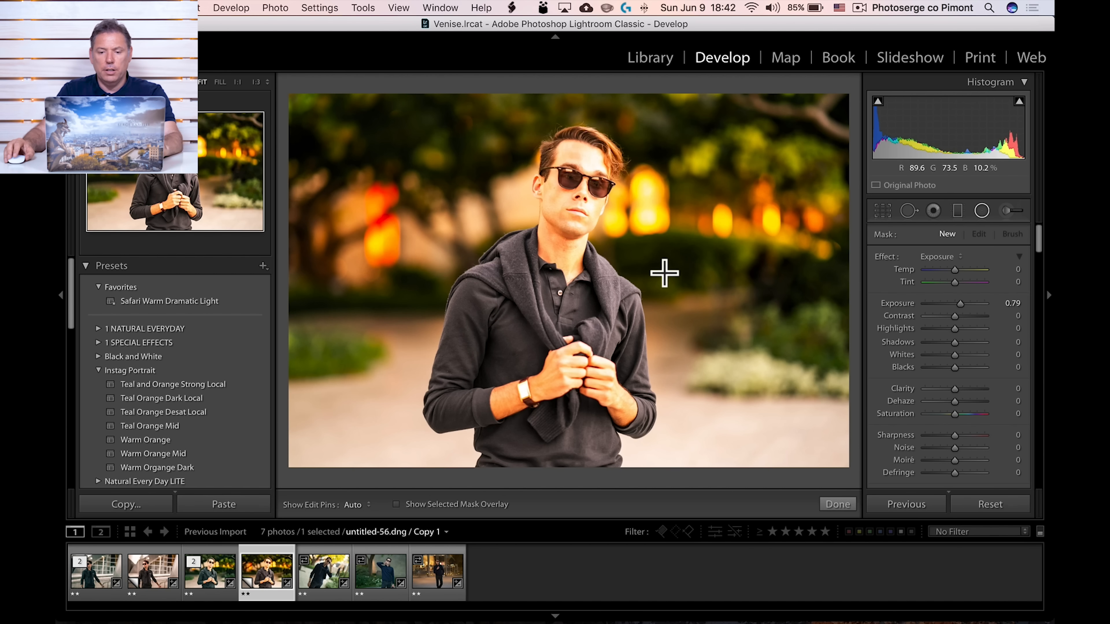
{"action": "left_click", "coordinate": [832, 504]}
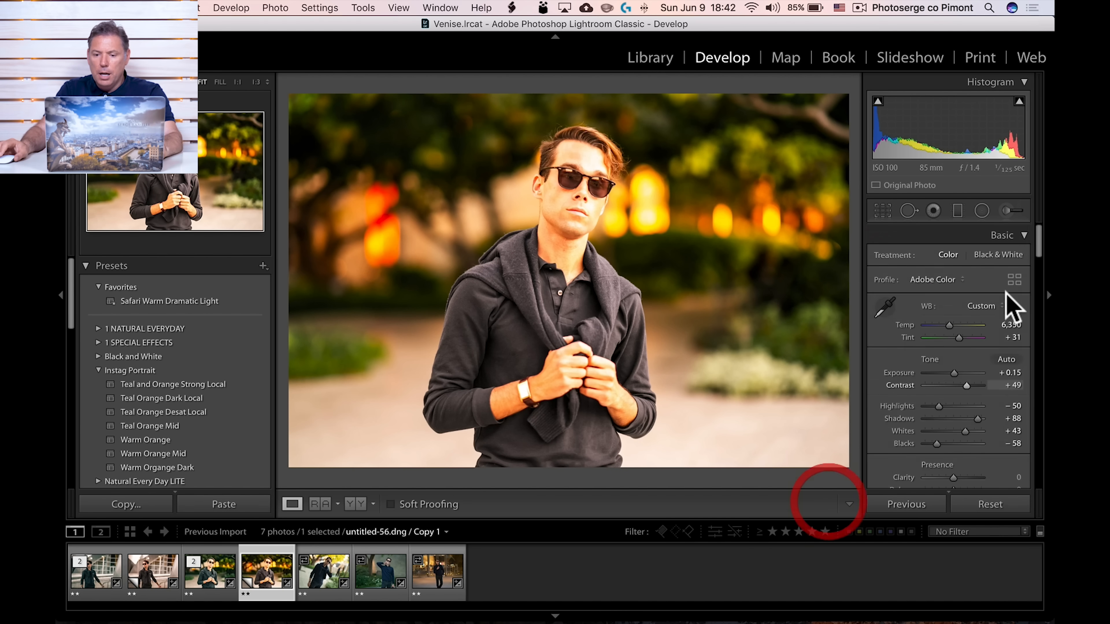
- Set the warm virtual copy's Highlights to -91, Whites to +26, Vibrance to -67 and Blacks to -80
{"action": "mouse_move", "coordinate": [954, 371]}
{"action": "left_mouse_down"}
{"action": "mouse_move", "coordinate": [926, 404]}
{"action": "mouse_move", "coordinate": [956, 371]}
{"action": "left_mouse_up"}
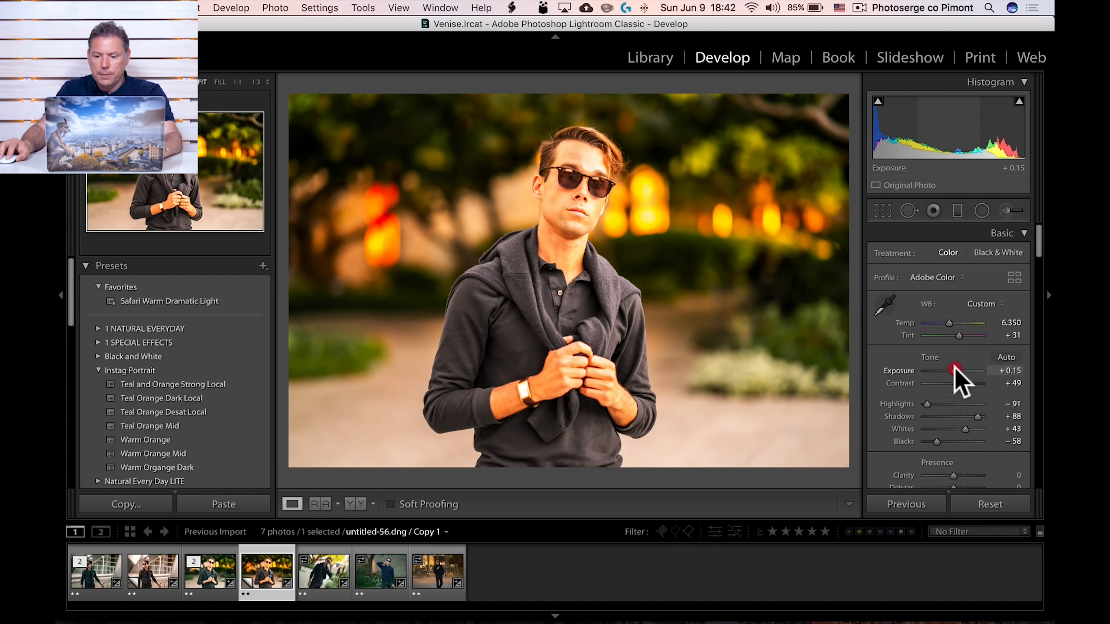
{"action": "left_click", "coordinate": [937, 442]}
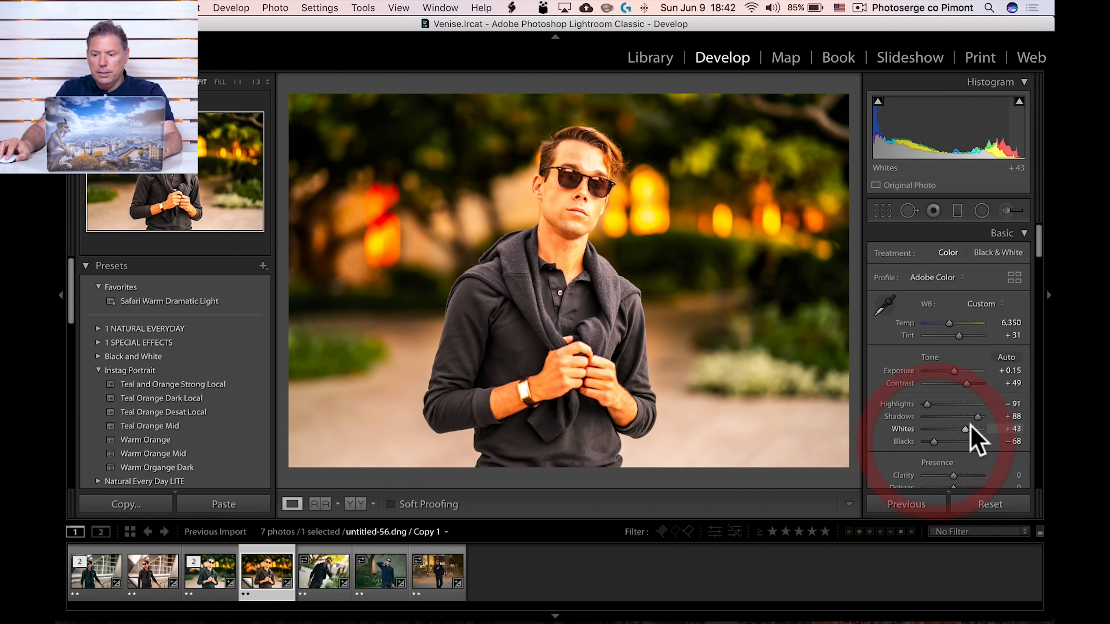
{"action": "left_click", "coordinate": [962, 430]}
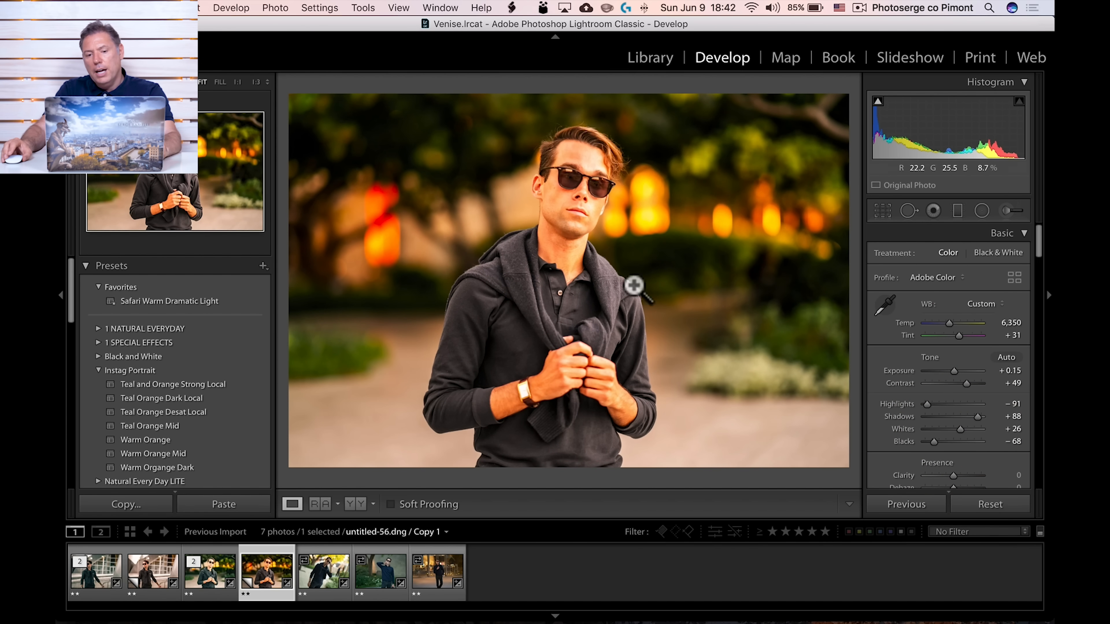
{"action": "scroll", "coordinate": [935, 398], "scroll_direction": "down", "scroll_amount": 4}
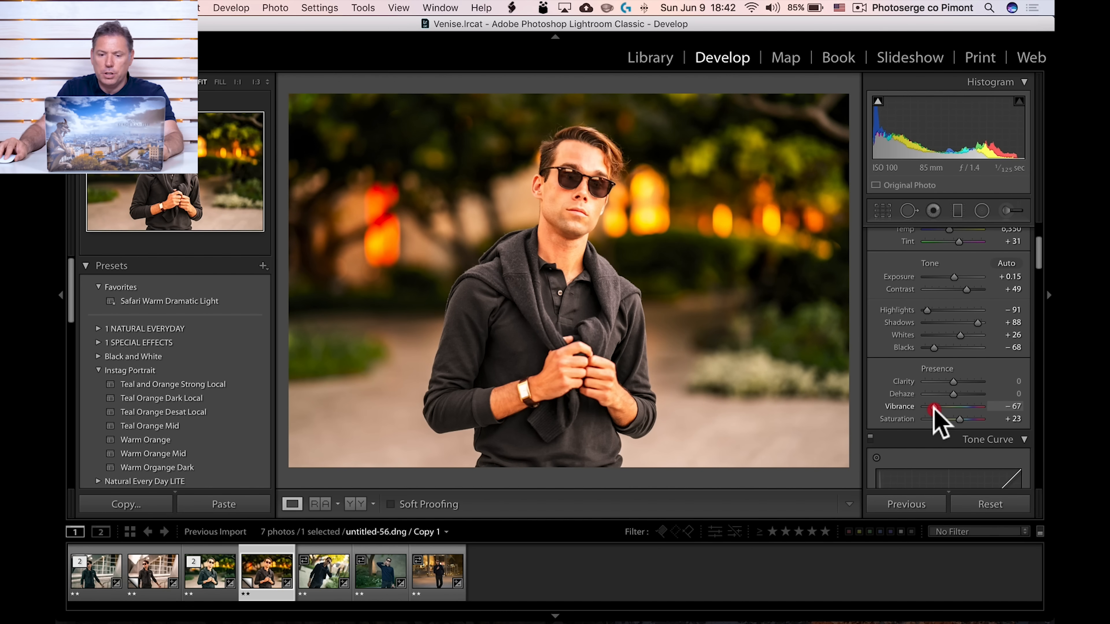
{"action": "left_click_drag", "start_coordinate": [934, 348], "coordinate": [930, 350]}
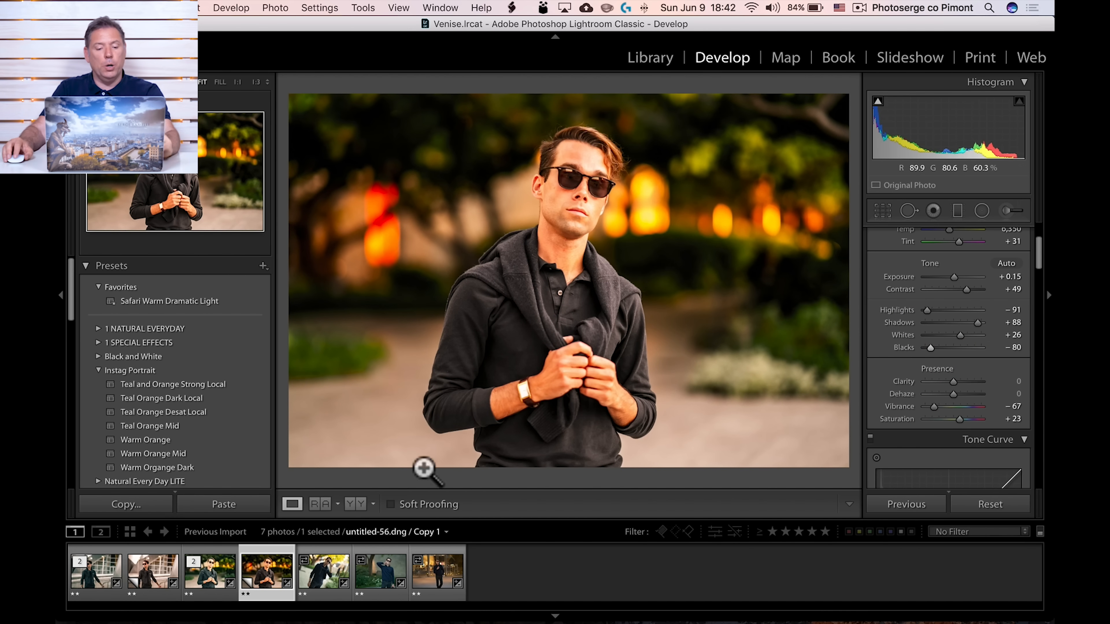
- On the teal and orange untitled-56.dng, set Blacks to -75 and the split-toning shadows to blue at hue 215, saturation 24
{"action": "left_click", "coordinate": [214, 549]}
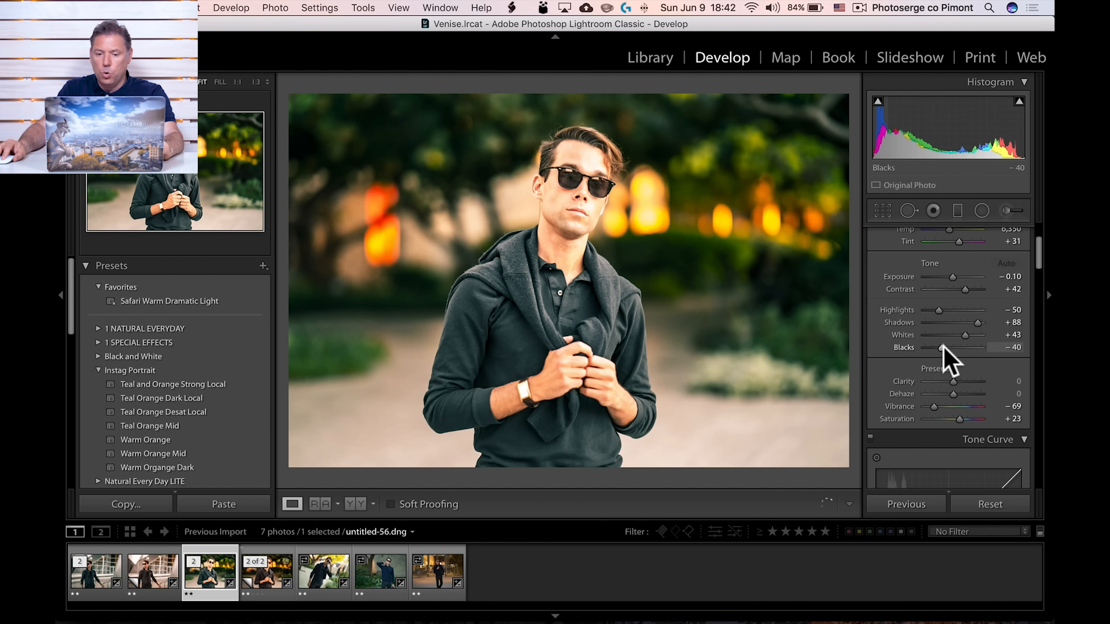
{"action": "left_click_drag", "start_coordinate": [938, 347], "coordinate": [932, 348]}
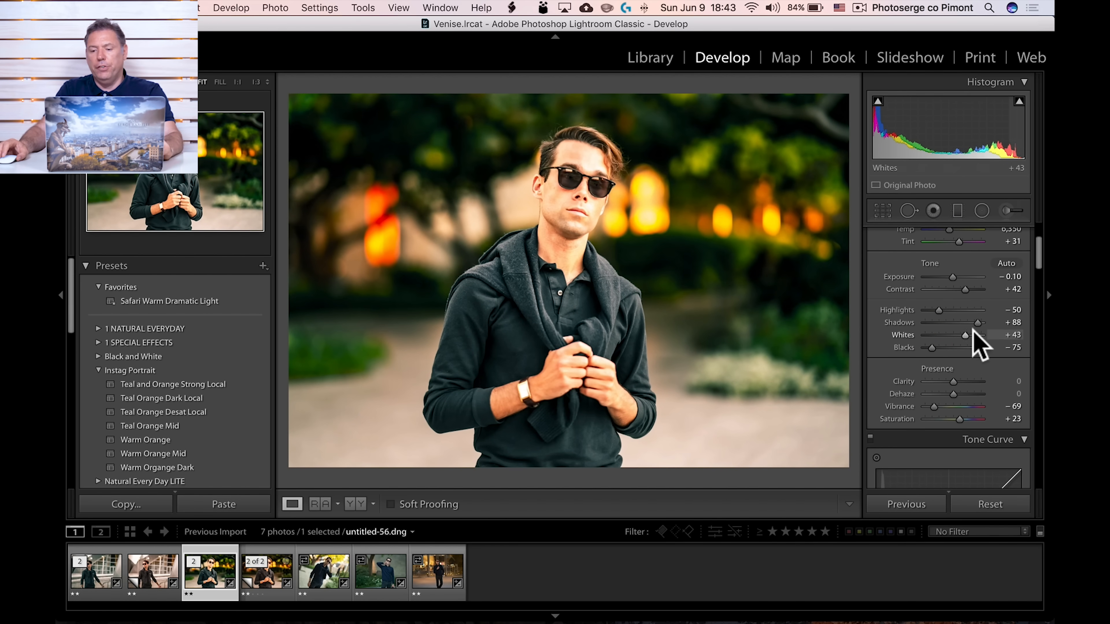
{"action": "scroll", "coordinate": [966, 333], "scroll_direction": "down", "scroll_amount": 10}
{"action": "scroll", "coordinate": [963, 337], "scroll_direction": "up", "scroll_amount": 5}
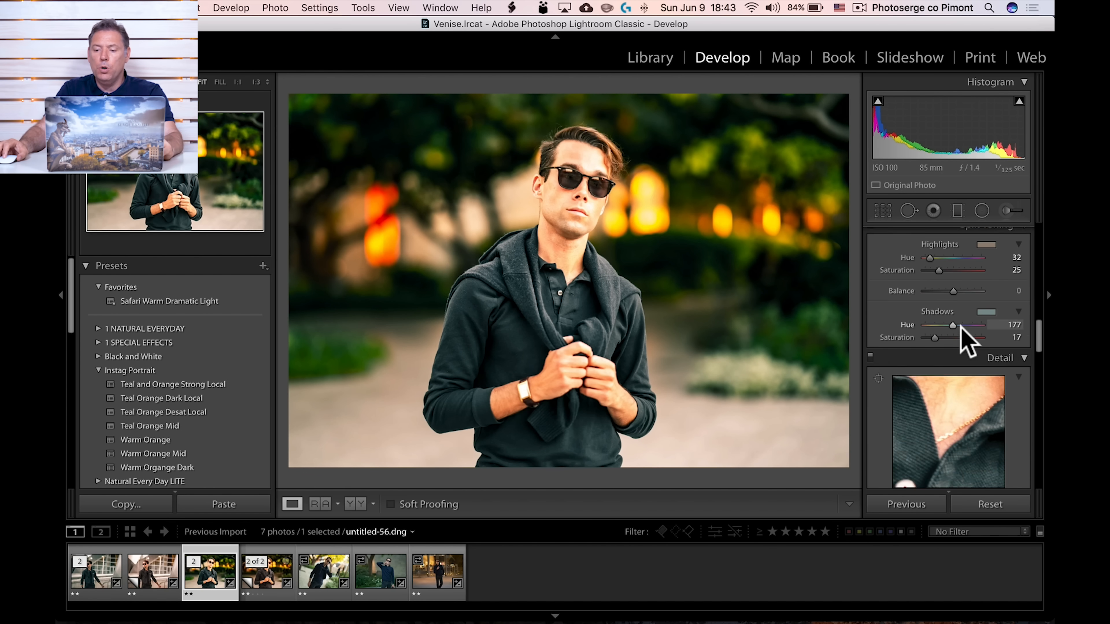
{"action": "left_click", "coordinate": [987, 364]}
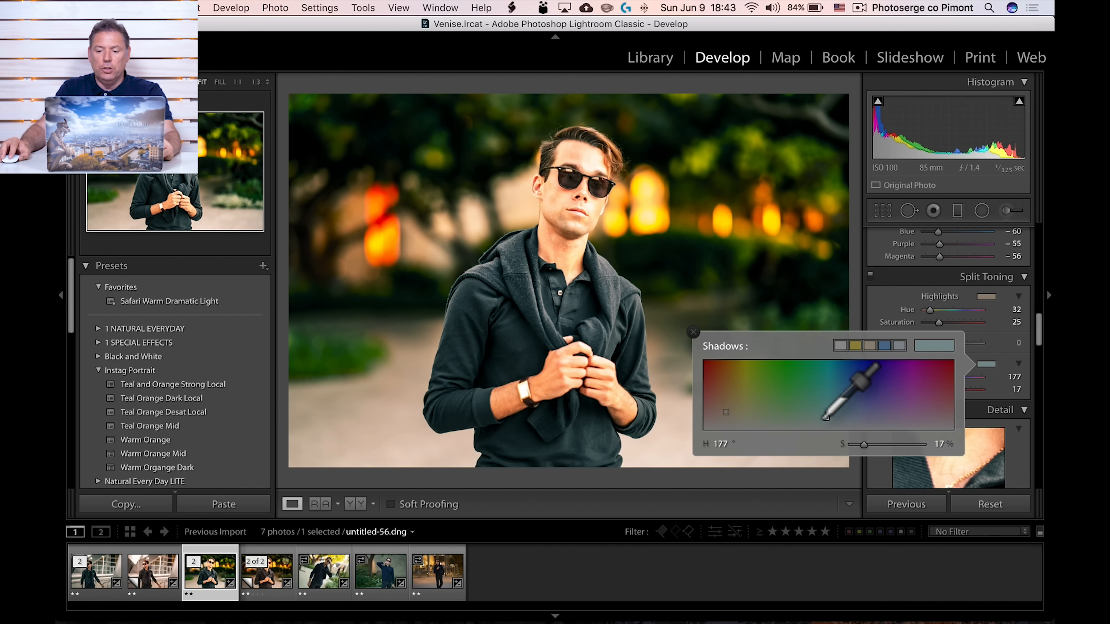
{"action": "left_click_drag", "start_coordinate": [825, 421], "coordinate": [841, 416]}
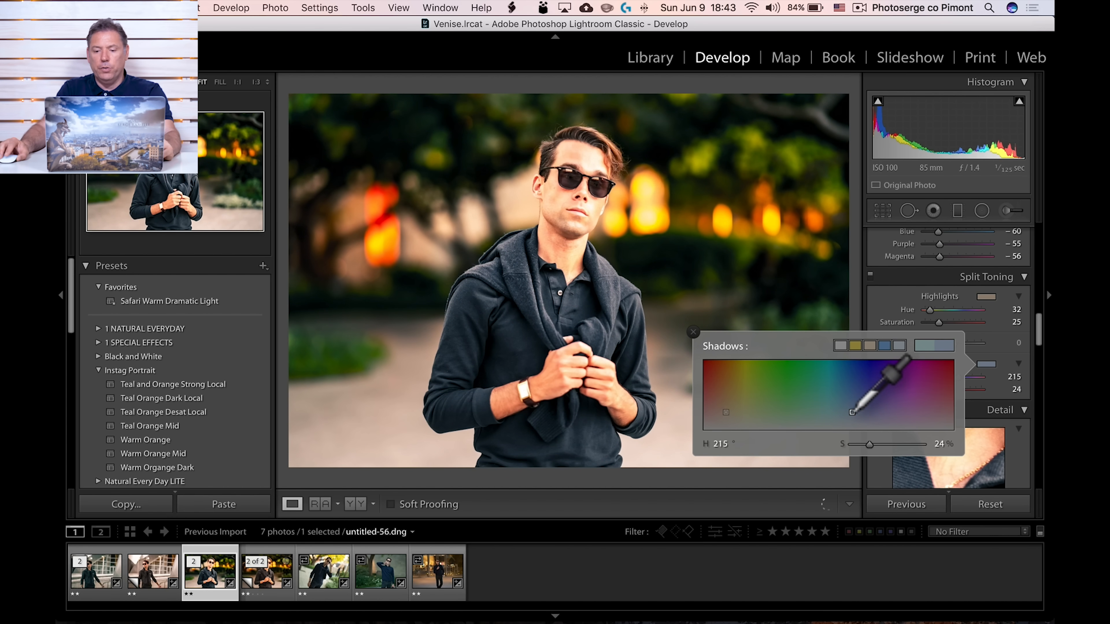
{"action": "left_click", "coordinate": [694, 332]}
- Add a radial filter over the man's face and upper body with Shadows 38, Clarity 83 and Exposure -0.62
{"action": "scroll", "coordinate": [986, 363], "scroll_direction": "up", "scroll_amount": 3}
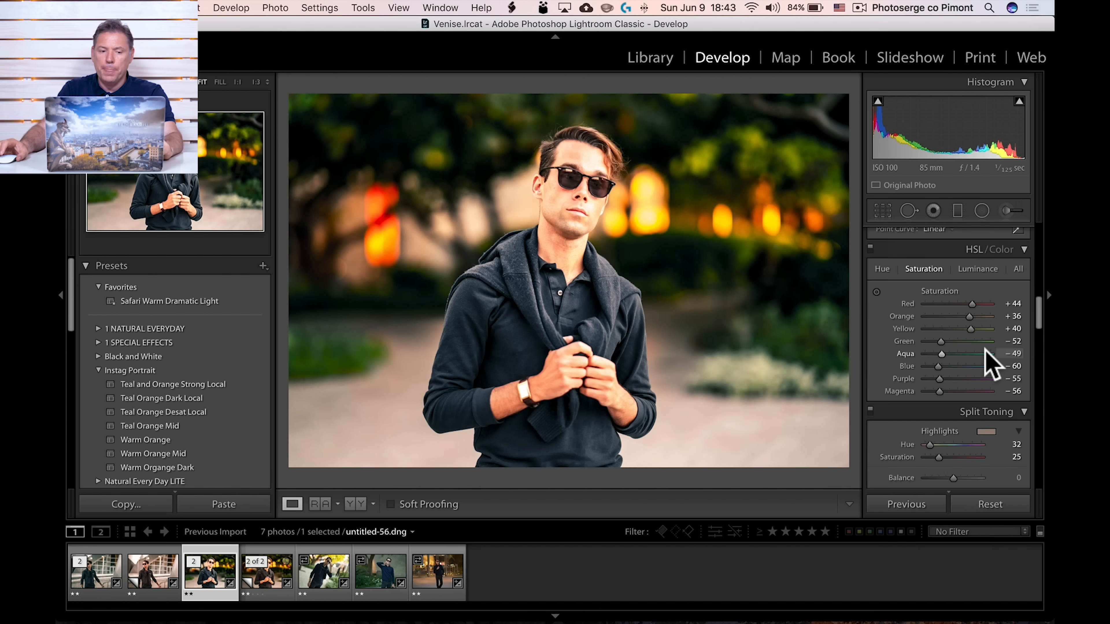
{"action": "scroll", "coordinate": [988, 363], "scroll_direction": "up", "scroll_amount": 5}
{"action": "left_click", "coordinate": [979, 211]}
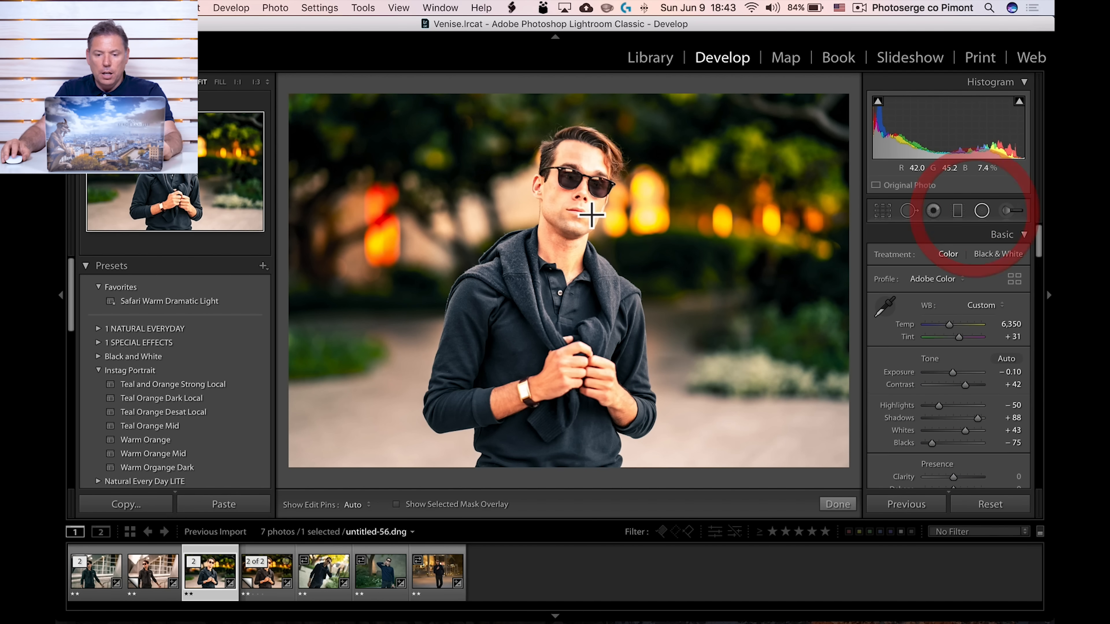
{"action": "left_click_drag", "start_coordinate": [483, 222], "coordinate": [575, 231]}
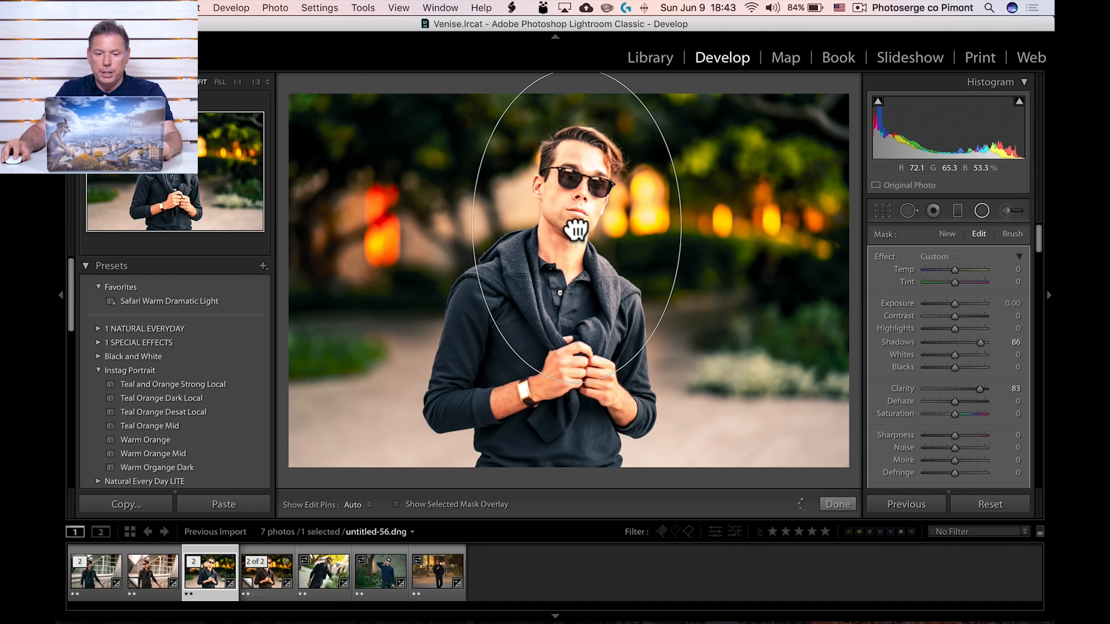
{"action": "left_click", "coordinate": [966, 342]}
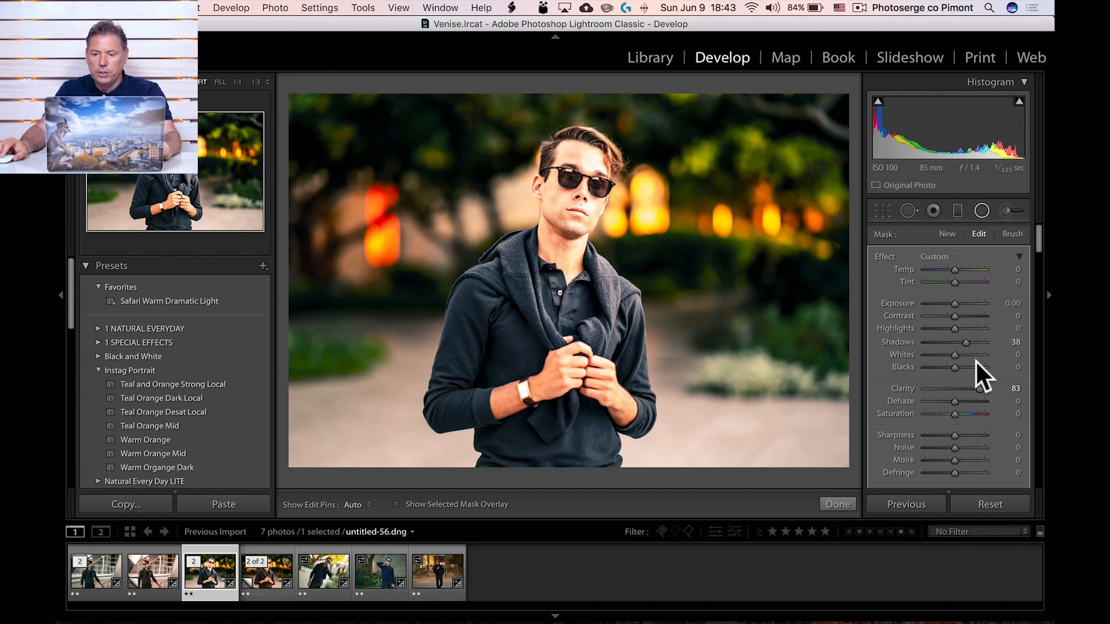
{"action": "left_click_drag", "start_coordinate": [955, 306], "coordinate": [944, 303]}
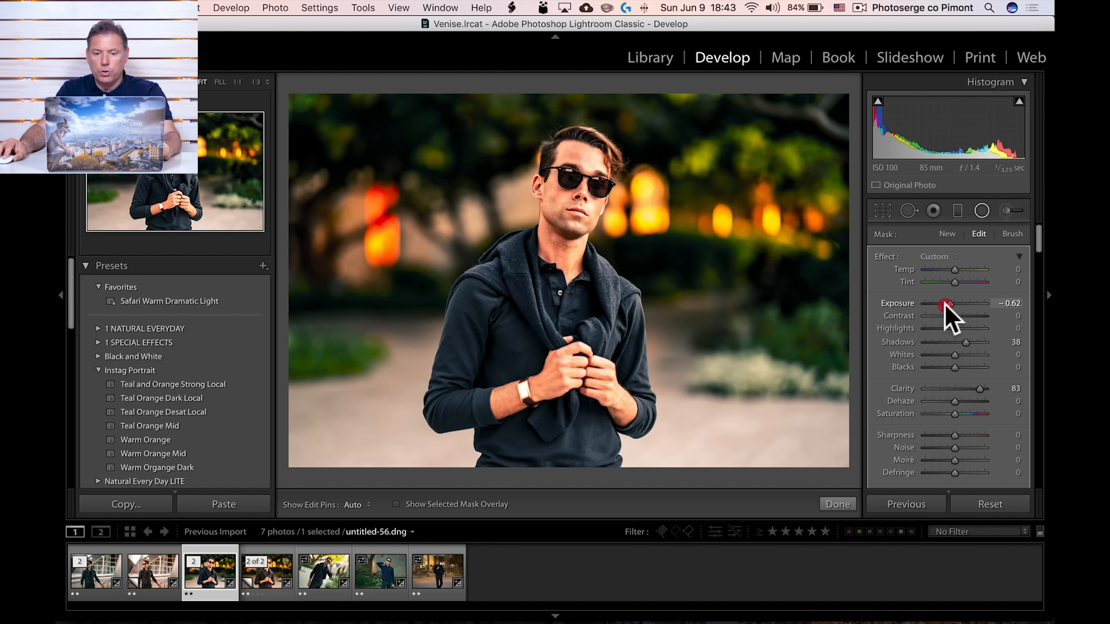
{"action": "left_click", "coordinate": [837, 506]}
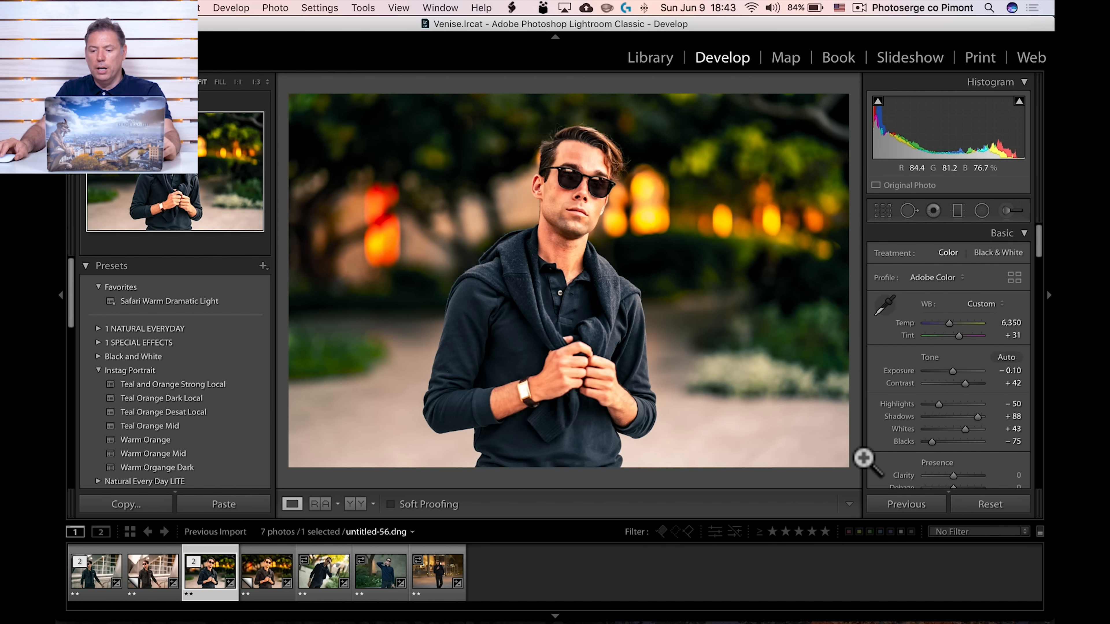
- Set Saturation to +12 on the teal and orange untitled-56.dng, and open its warm virtual copy for comparison
{"action": "scroll", "coordinate": [961, 384], "scroll_direction": "down", "scroll_amount": 5}
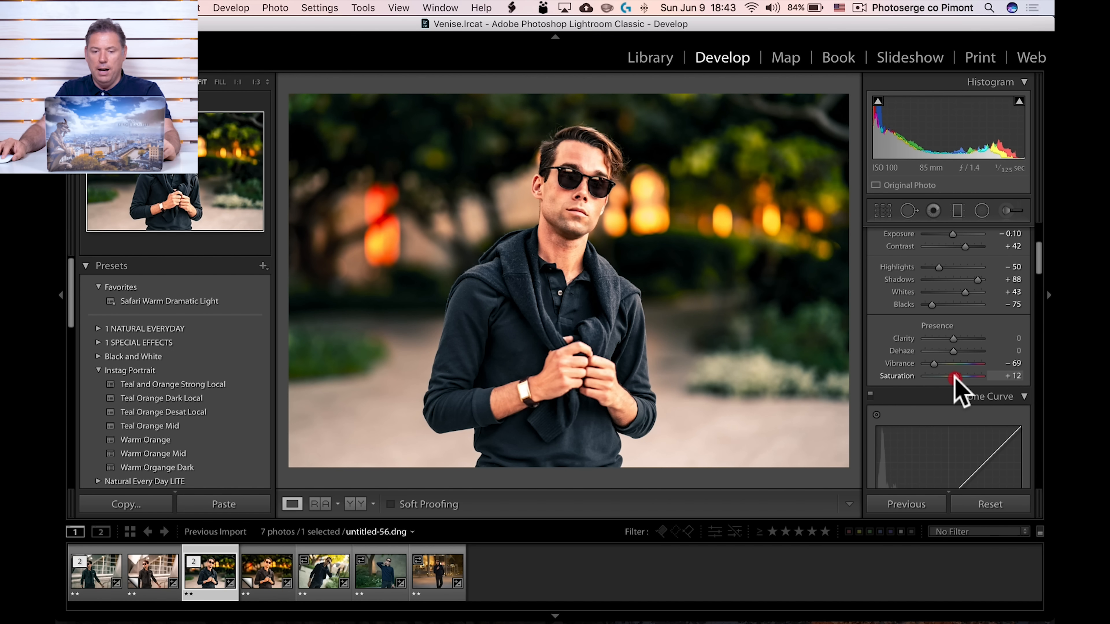
{"action": "left_click", "coordinate": [262, 564]}
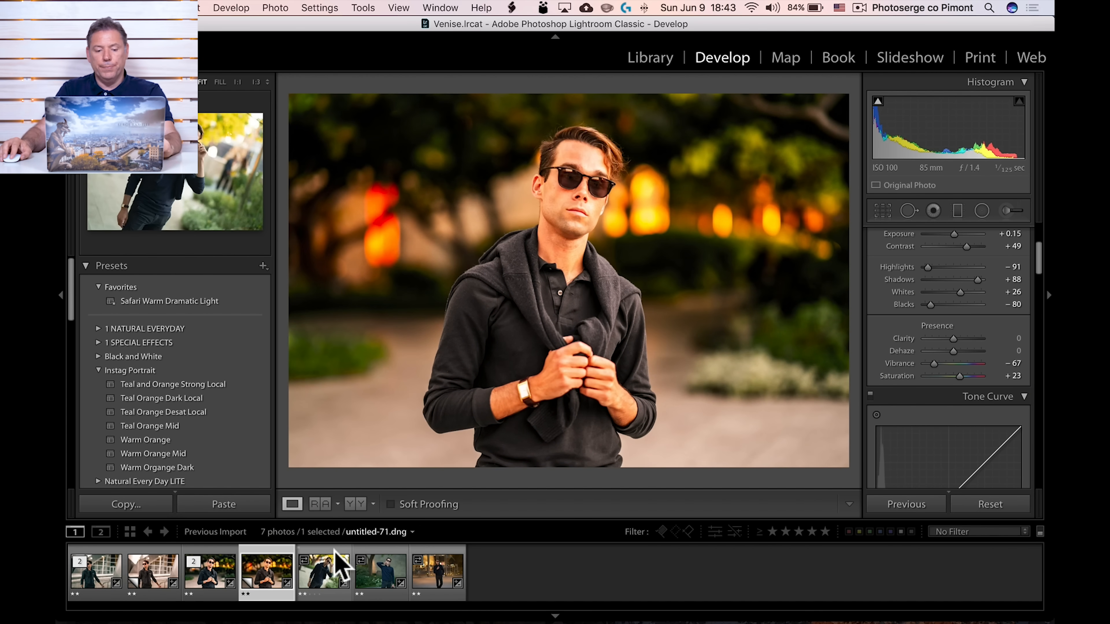
- Preview the Instag Portrait presets on untitled-71.dng, from Teal and Orange Strong Local through Warm Organge Dark
{"action": "left_click", "coordinate": [323, 564]}
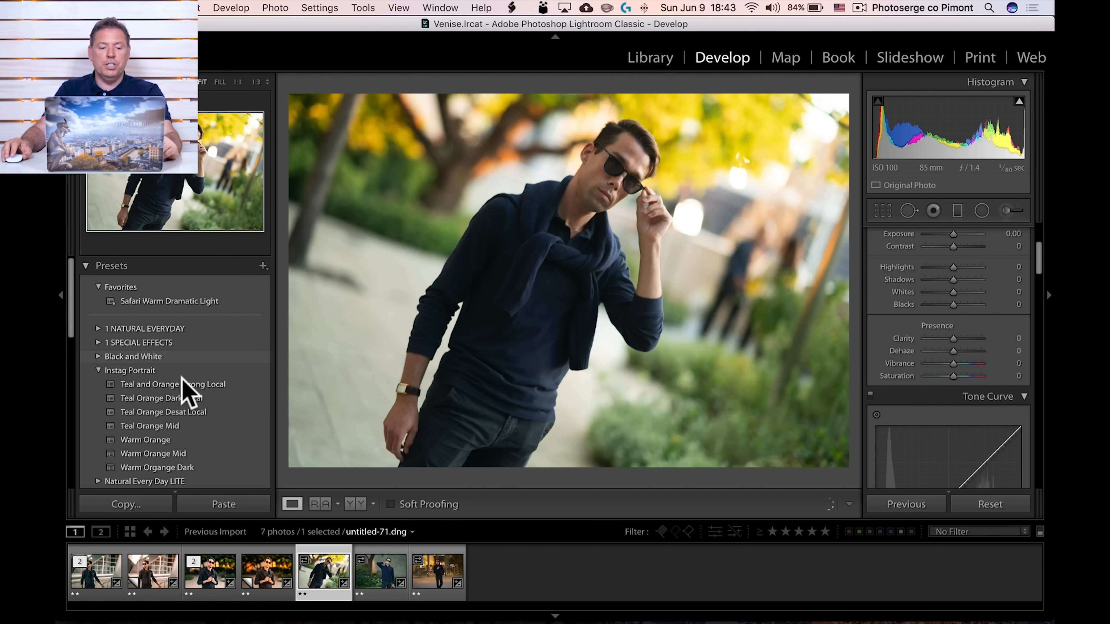
{"action": "left_click", "coordinate": [177, 384]}
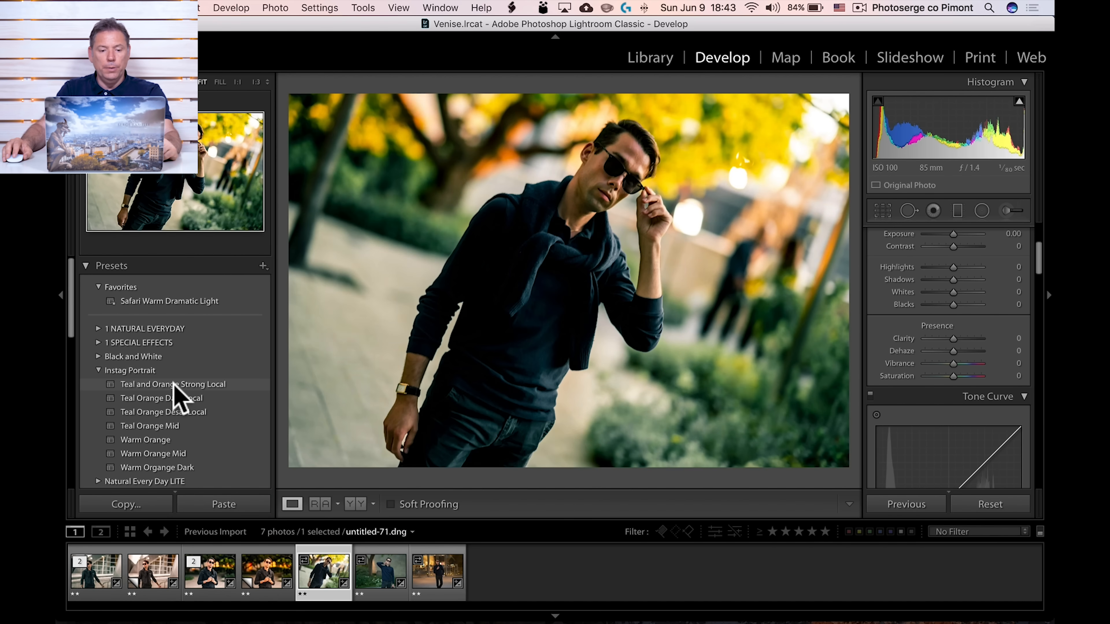
{"action": "left_click", "coordinate": [171, 396]}
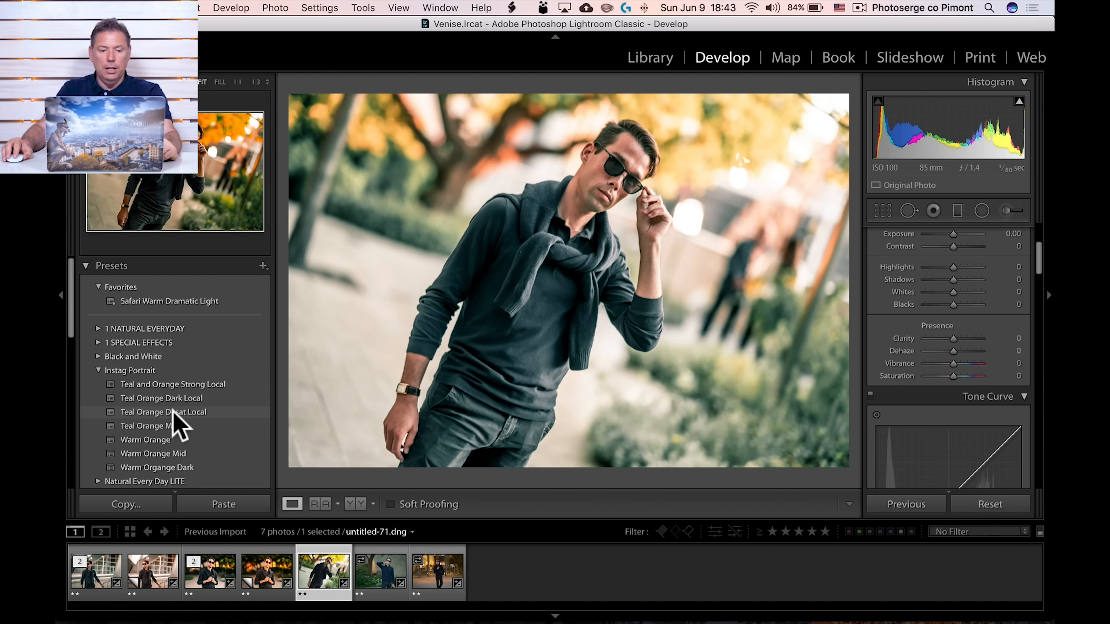
{"action": "left_click", "coordinate": [173, 412]}
{"action": "left_click", "coordinate": [169, 426]}
{"action": "left_click", "coordinate": [172, 412]}
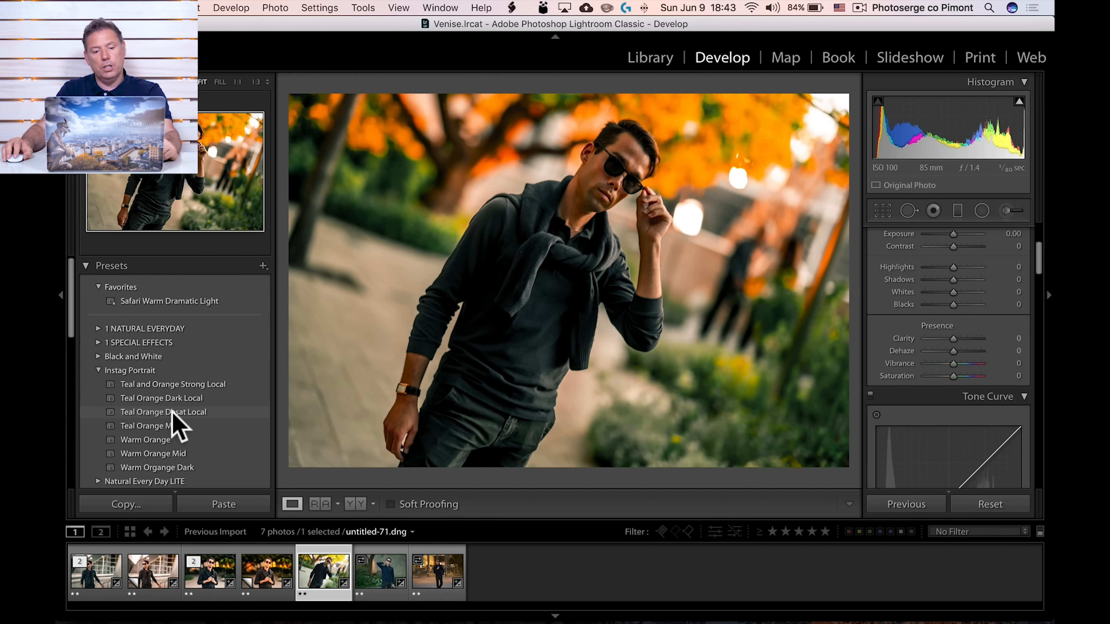
{"action": "left_click", "coordinate": [167, 426]}
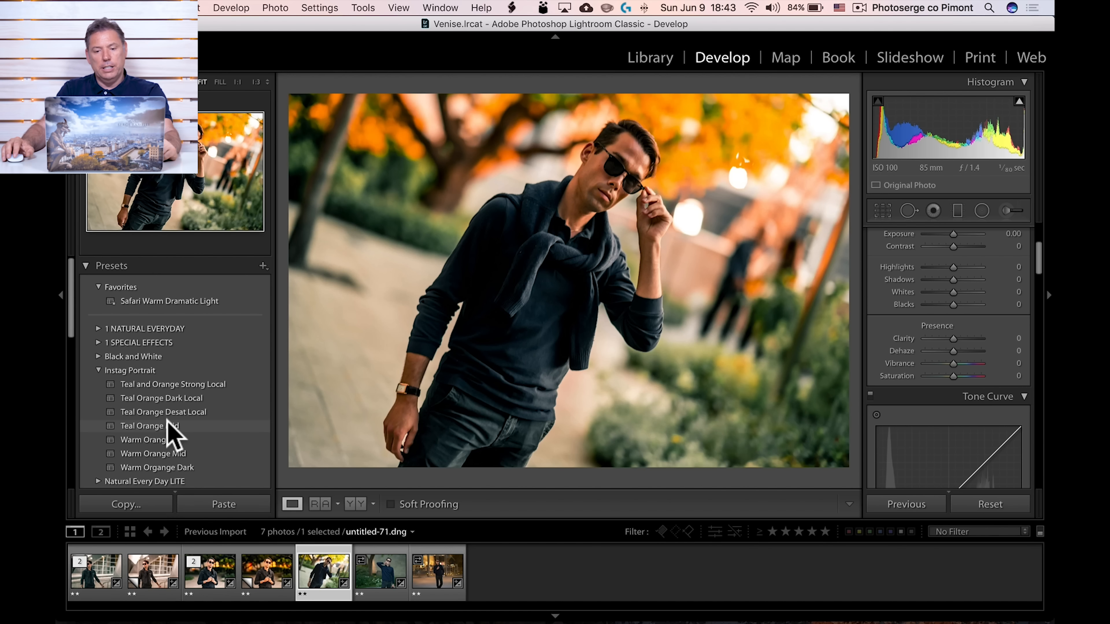
{"action": "left_click", "coordinate": [163, 439]}
{"action": "left_click", "coordinate": [161, 455]}
{"action": "left_click", "coordinate": [159, 468]}
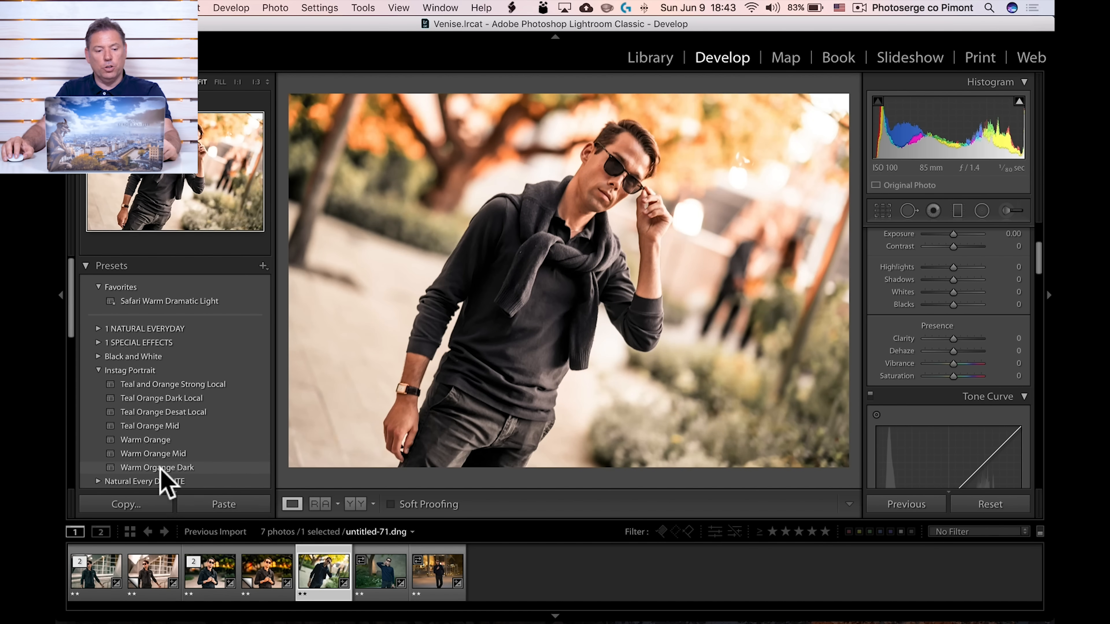
- Apply the Warm Orange Mid preset from the Instag Portrait group to untitled-71.dng and check its Basic adjustments
{"action": "left_click", "coordinate": [164, 454]}
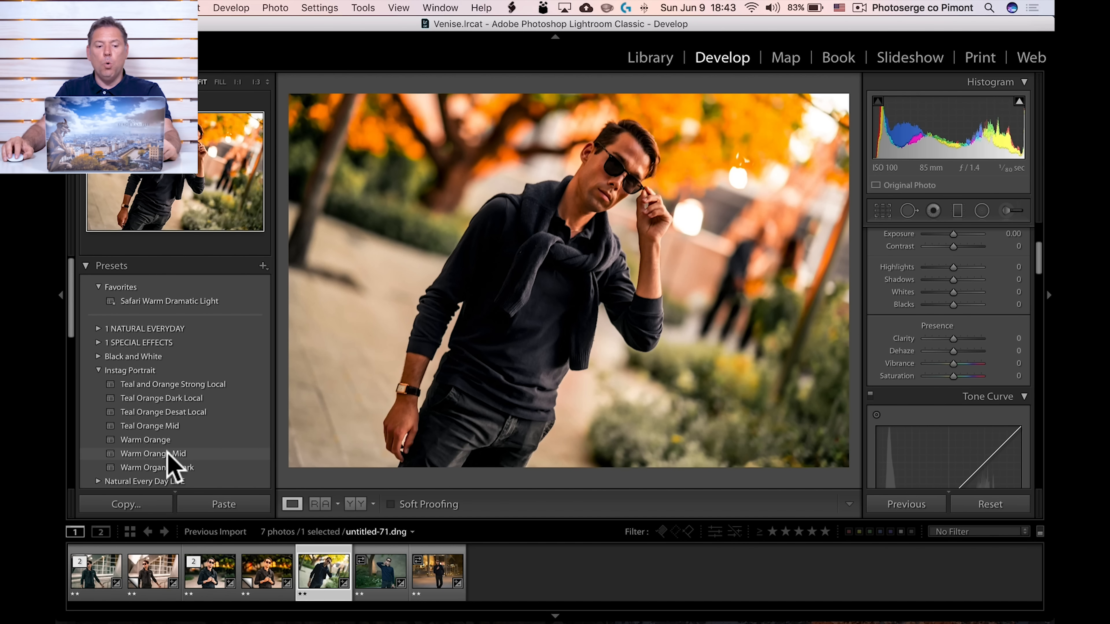
{"action": "left_click", "coordinate": [168, 455]}
{"action": "scroll", "coordinate": [977, 324], "scroll_direction": "up", "scroll_amount": 3}
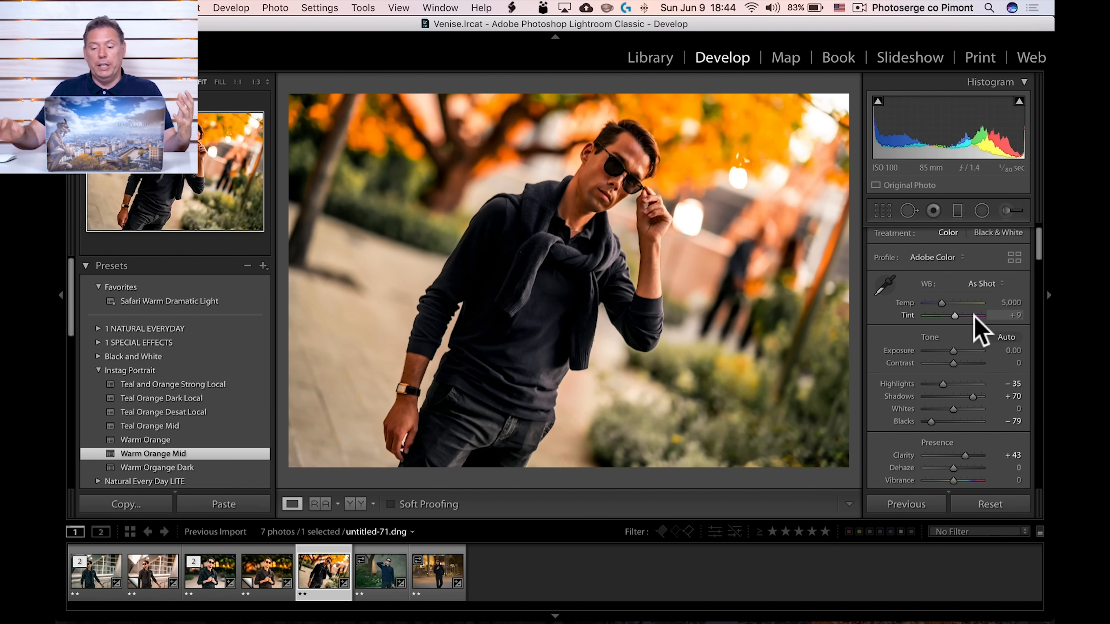
{"action": "scroll", "coordinate": [948, 402], "scroll_direction": "up", "scroll_amount": 1}
{"action": "left_click_drag", "start_coordinate": [931, 423], "coordinate": [931, 425]}
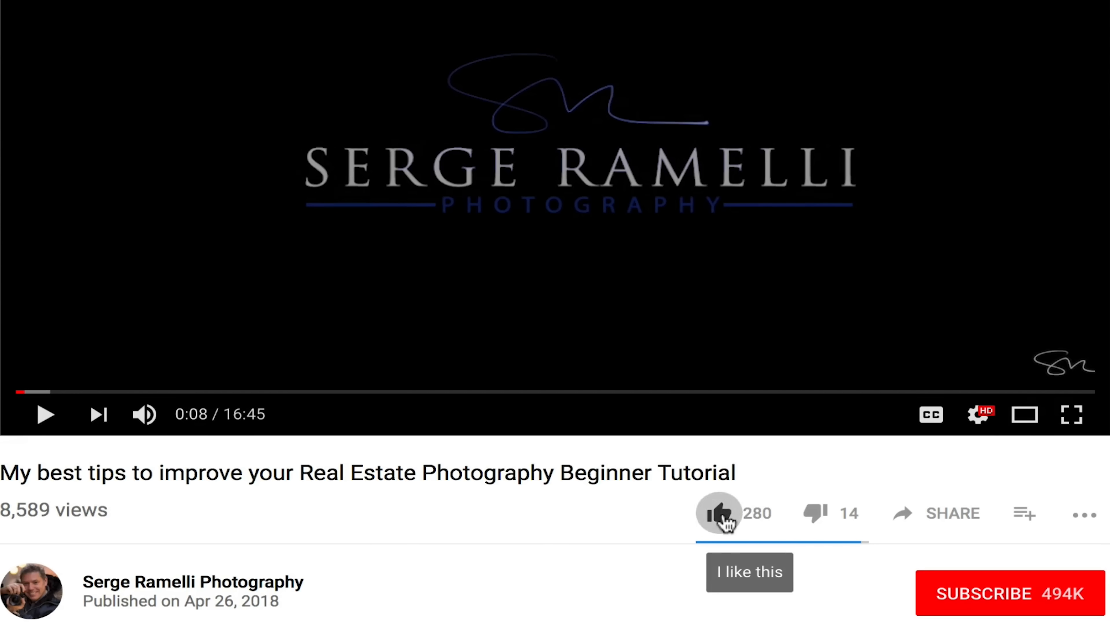
- On the YouTube page of the real estate photography tutorial, like the video and subscribe to the channel
{"action": "left_click", "coordinate": [718, 513]}
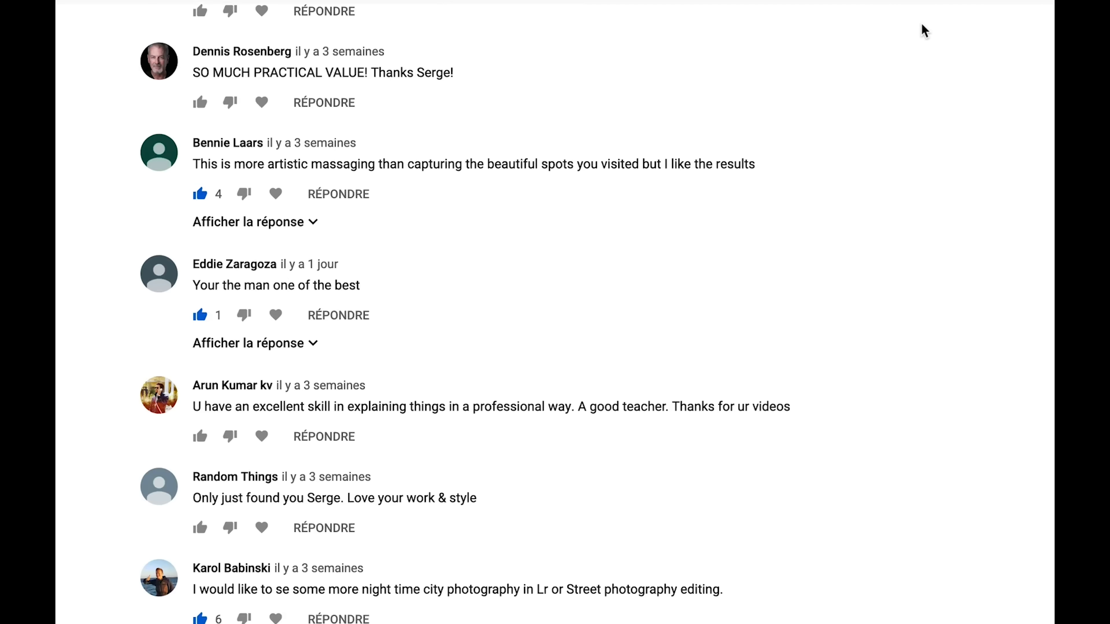
{"action": "scroll", "coordinate": [922, 24], "scroll_direction": "down", "scroll_amount": 2}
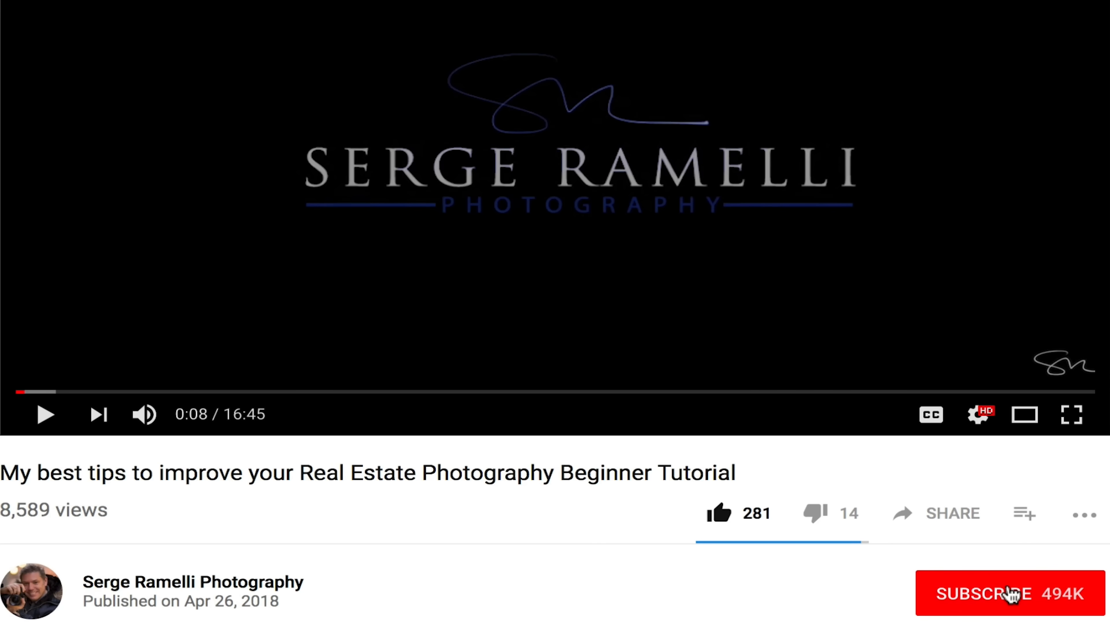
{"action": "left_click", "coordinate": [1010, 595]}
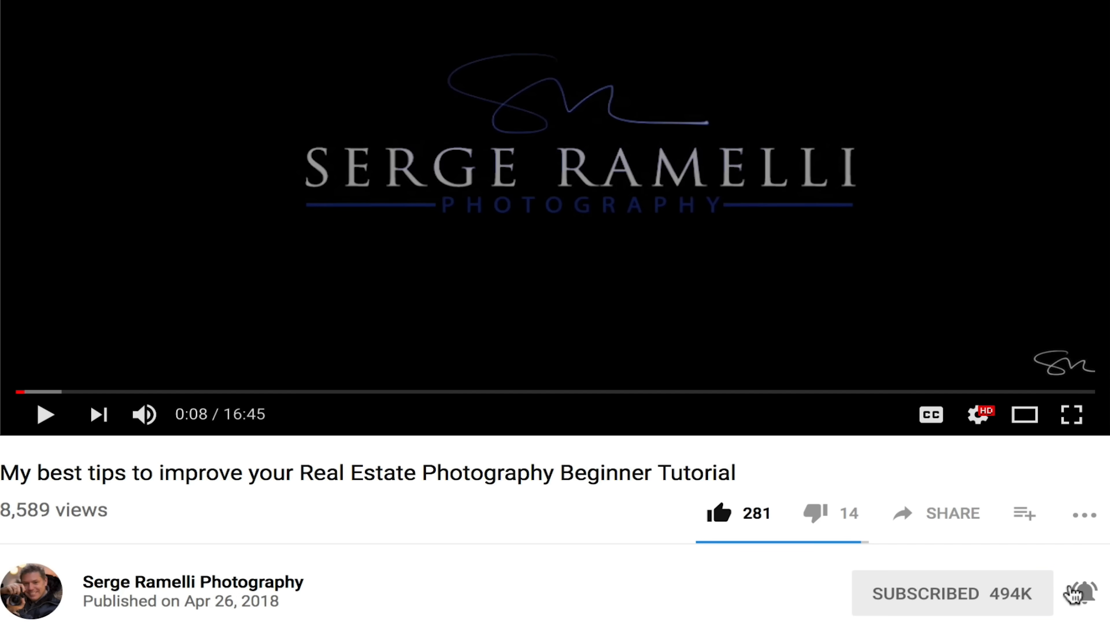